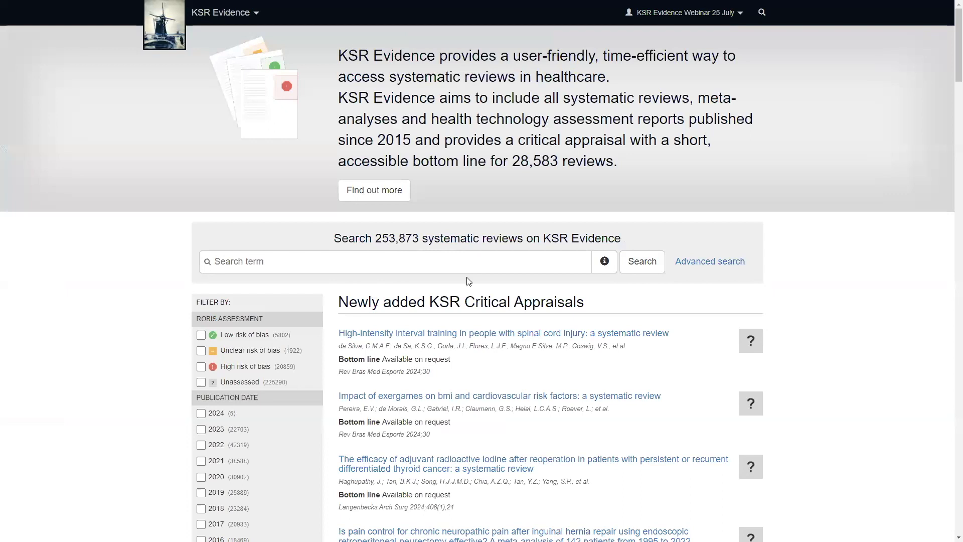
- Open the About us help page and read the answer on how records included on KSR Evidence are identified
left_click(229, 12)
left_click(231, 37)
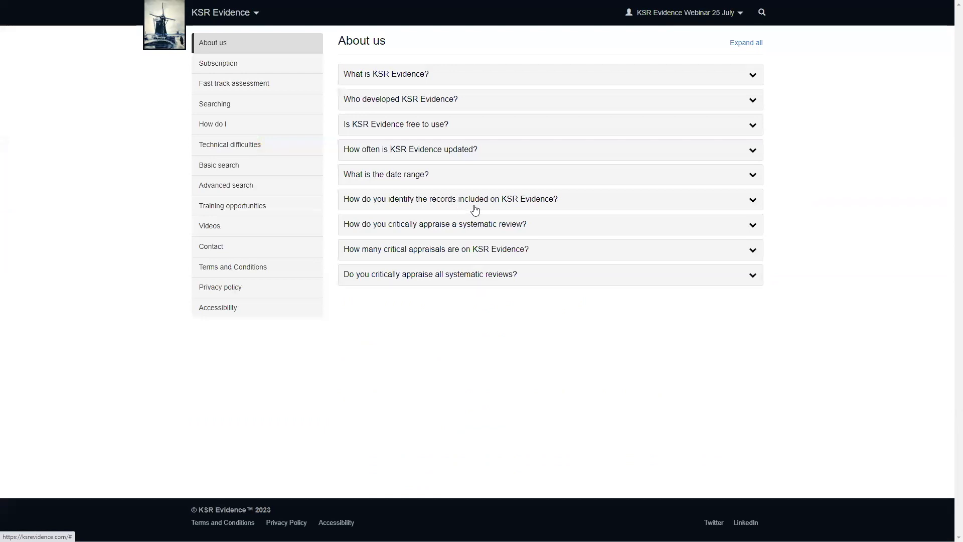
left_click(493, 201)
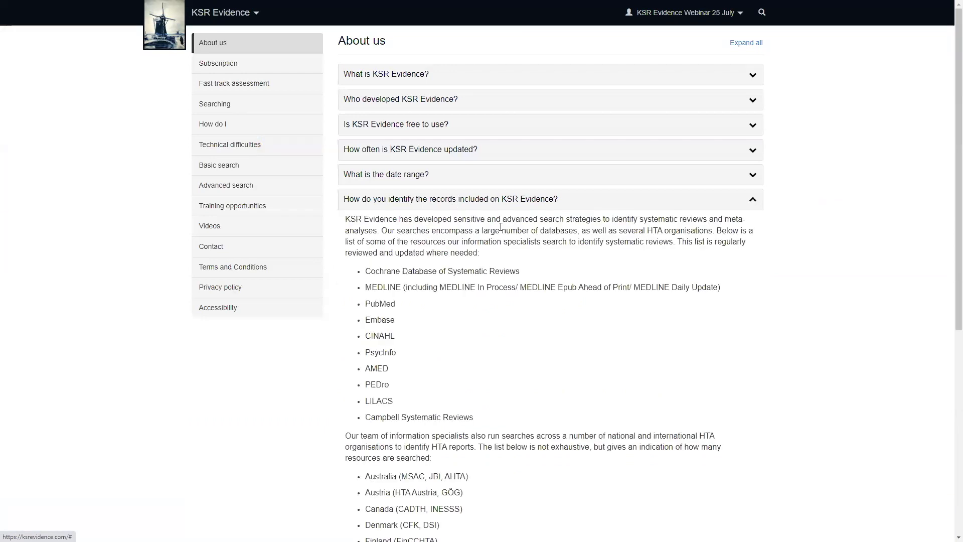
scroll(608, 286, "down", 2)
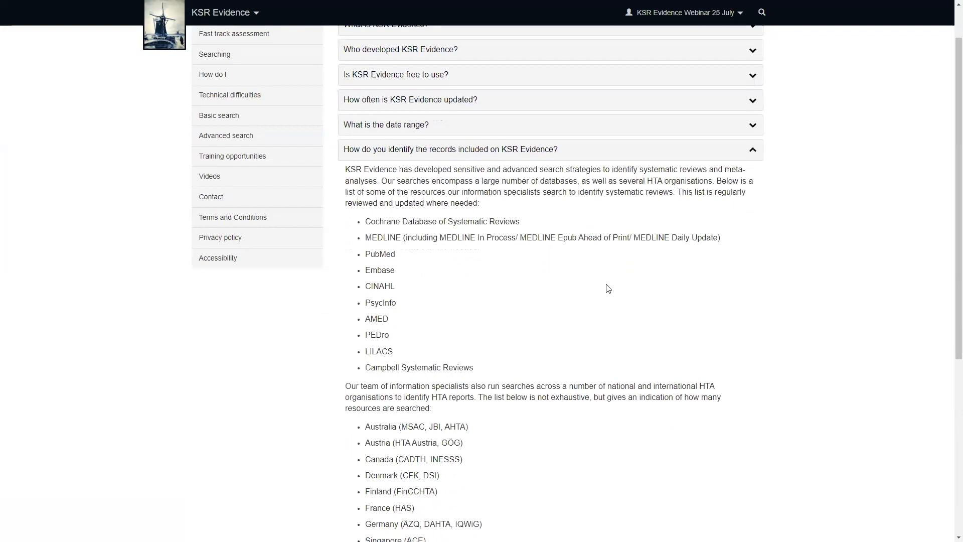
scroll(608, 290, "down", 3)
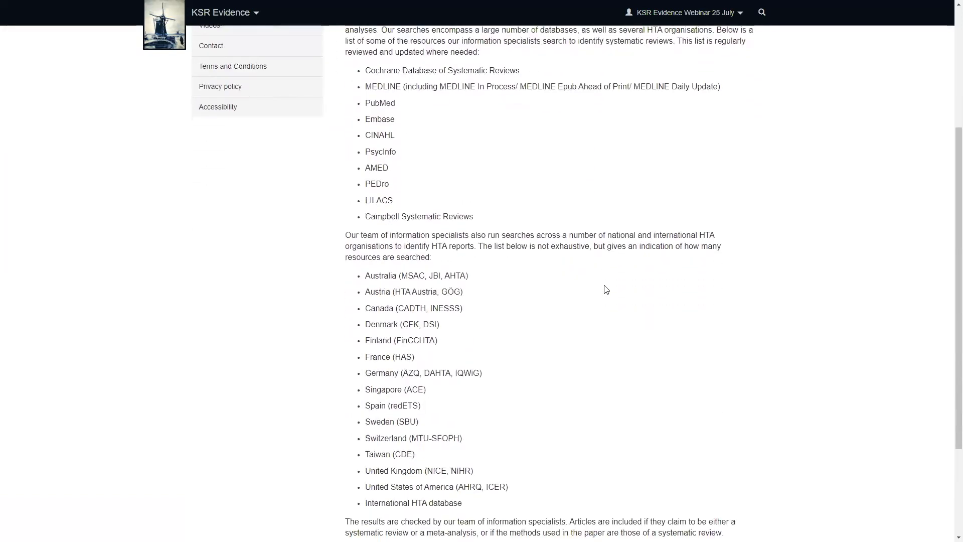
scroll(607, 290, "down", 1)
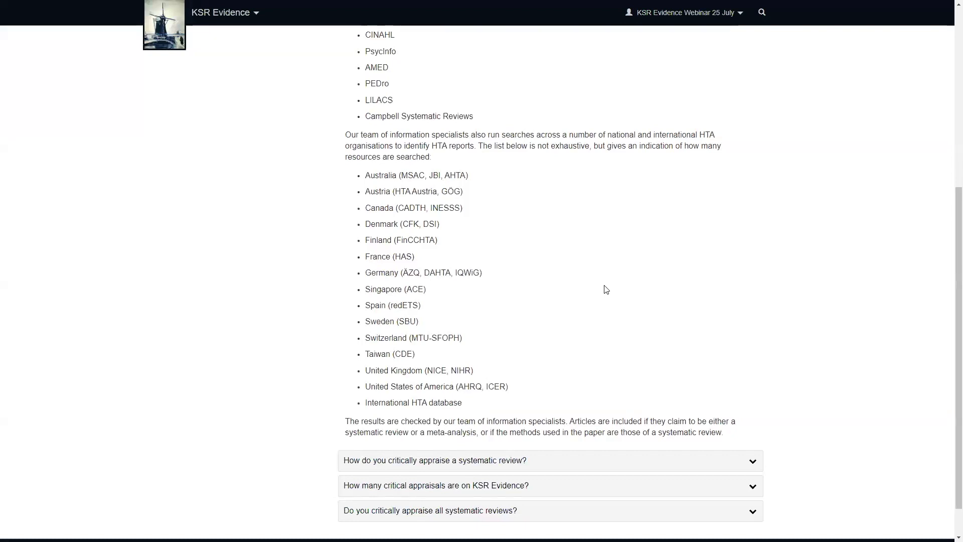
scroll(606, 289, "up", 3)
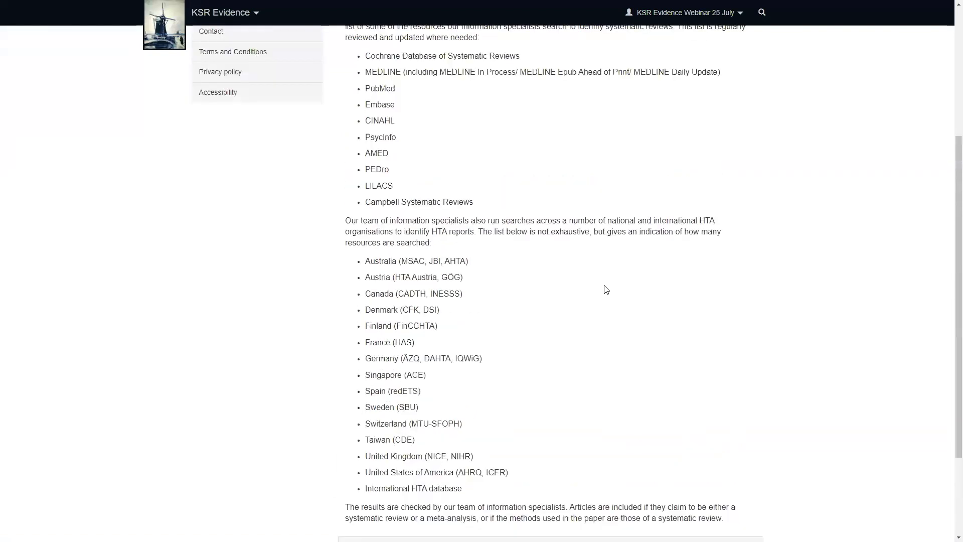
scroll(602, 288, "up", 3)
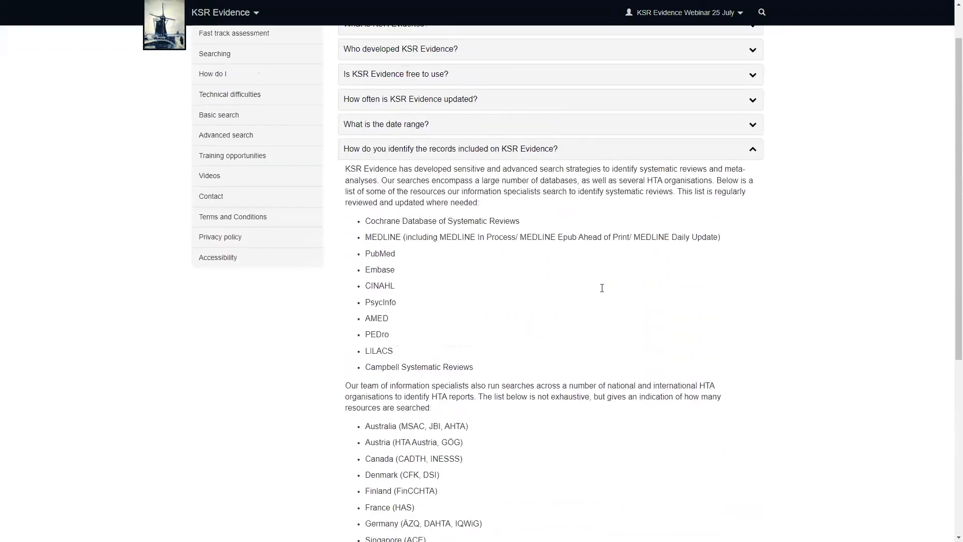
- Return to the home page and run a basic search for Vitamin D
left_click(176, 42)
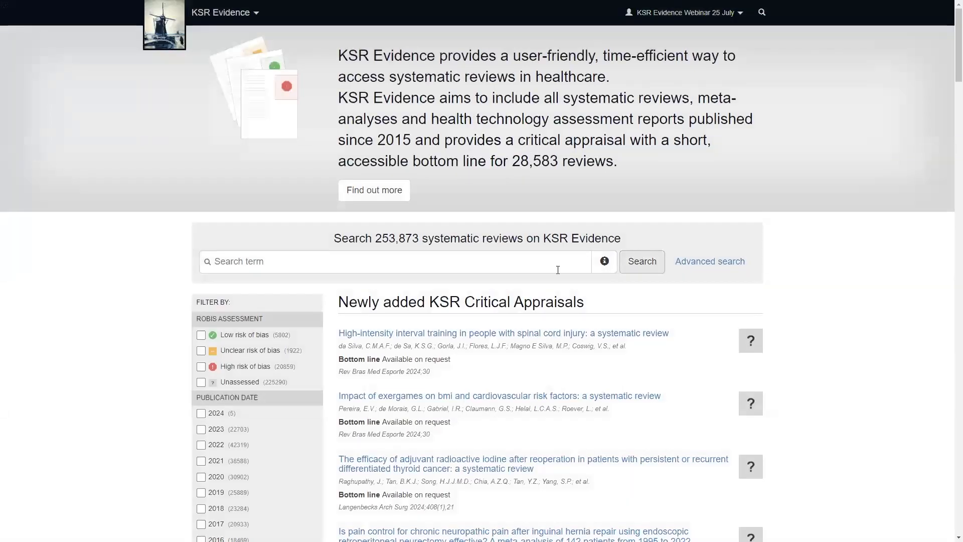
scroll(217, 391, "down", 3)
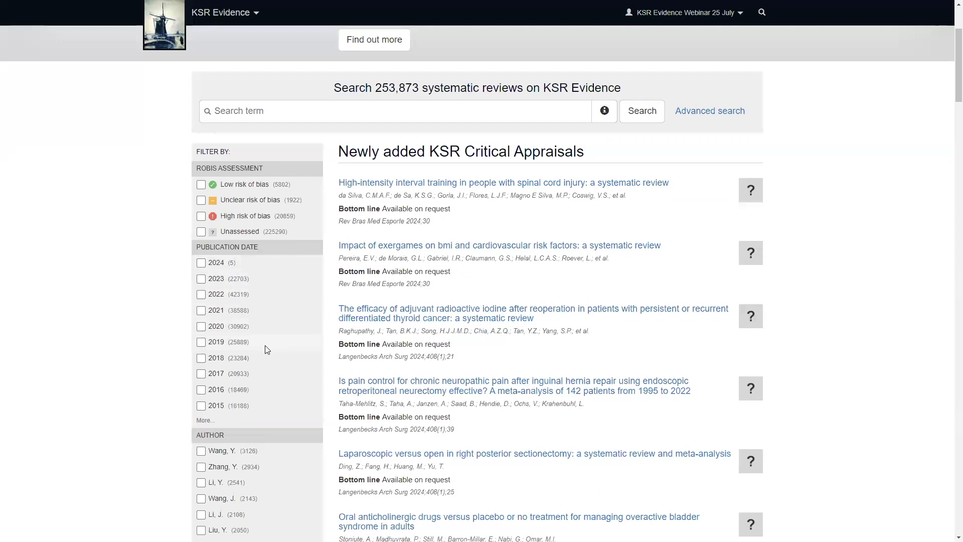
scroll(264, 346, "down", 4)
scroll(264, 346, "up", 3)
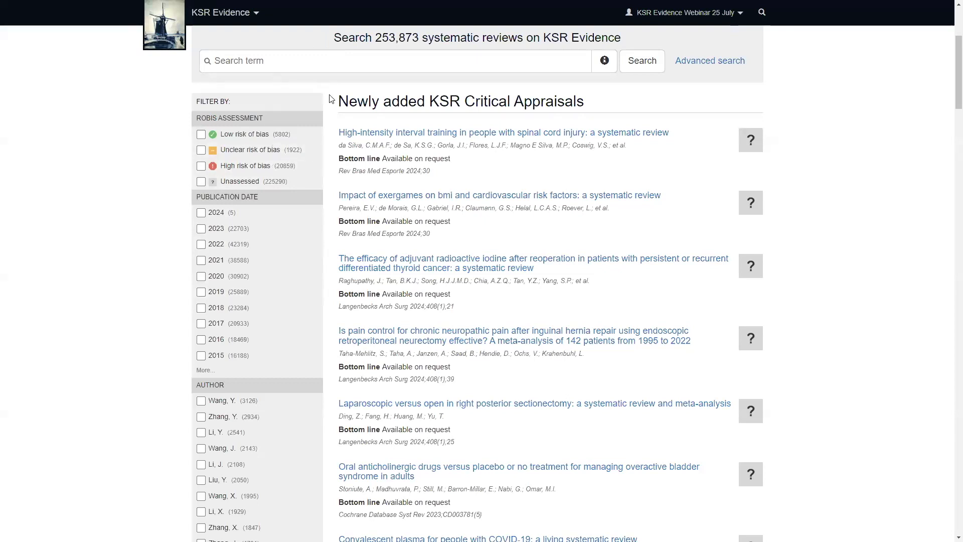
scroll(304, 149, "up", 2)
left_click(304, 160)
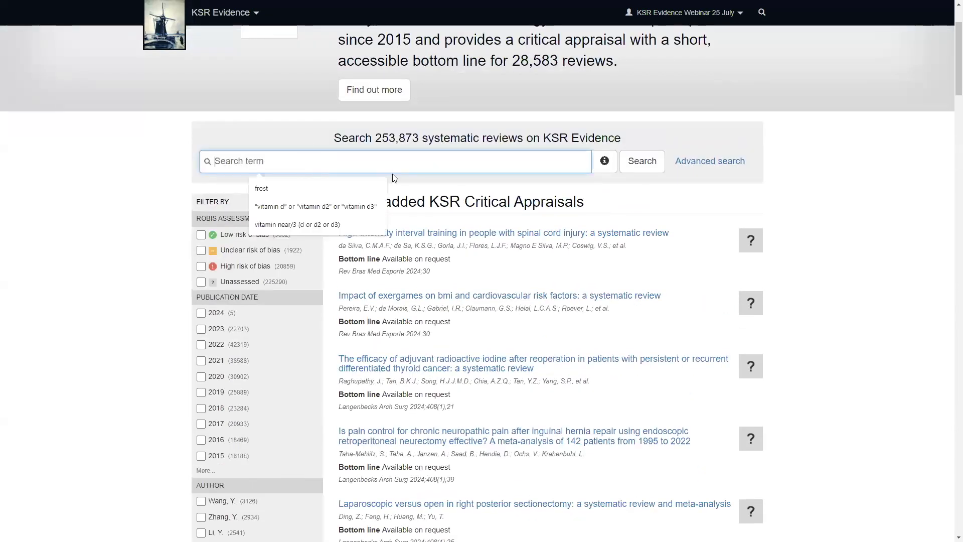
type("Vitamin")
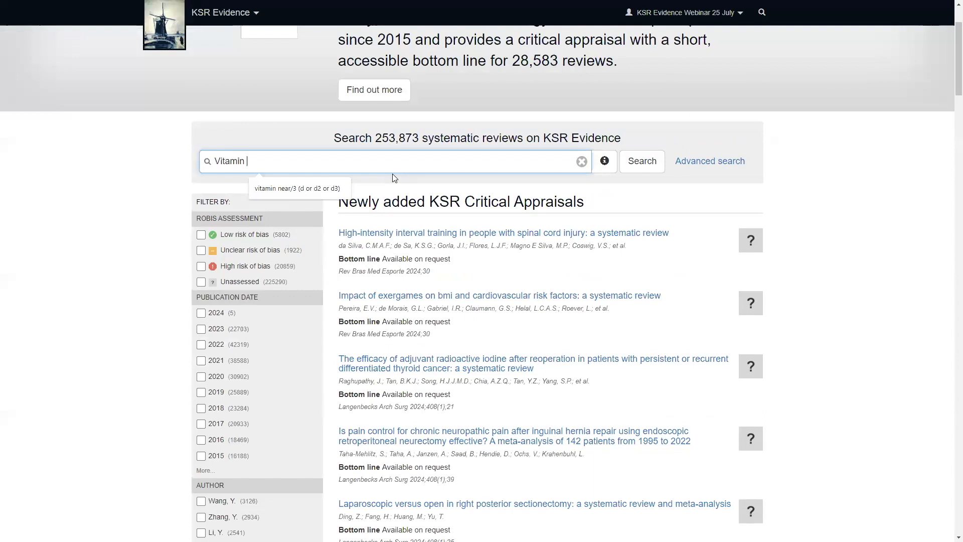
type(" D")
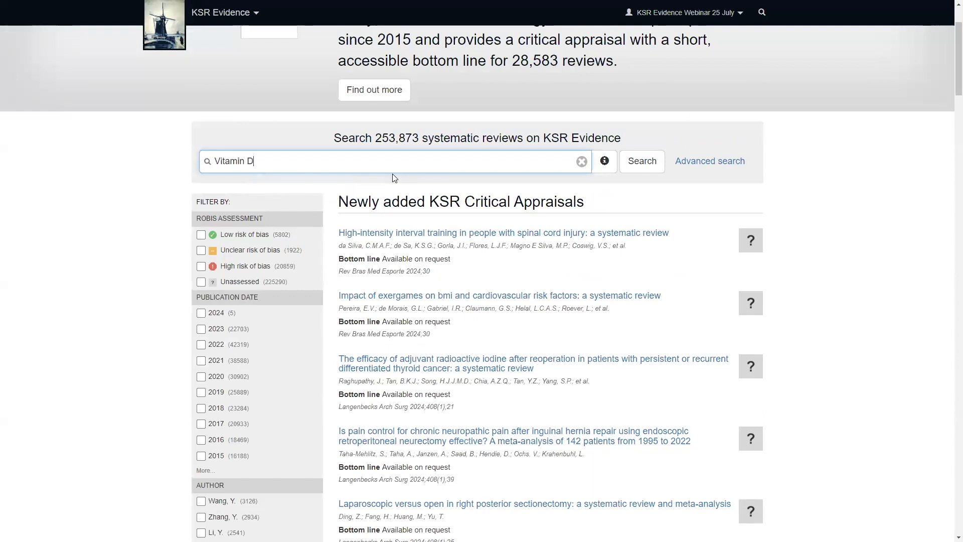
left_click(643, 166)
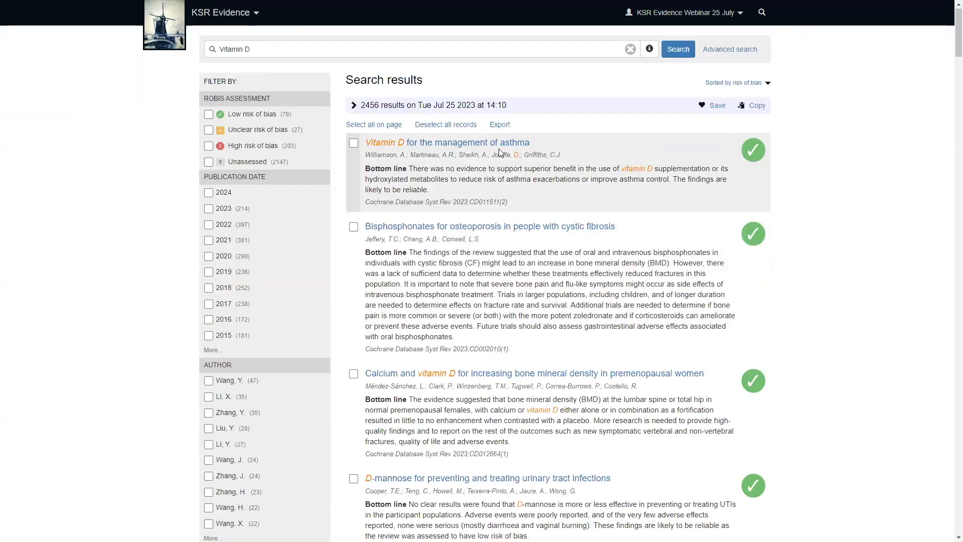
- Expand the summary of the Vitamin D search and look through its query details and the available result filters
left_click(354, 105)
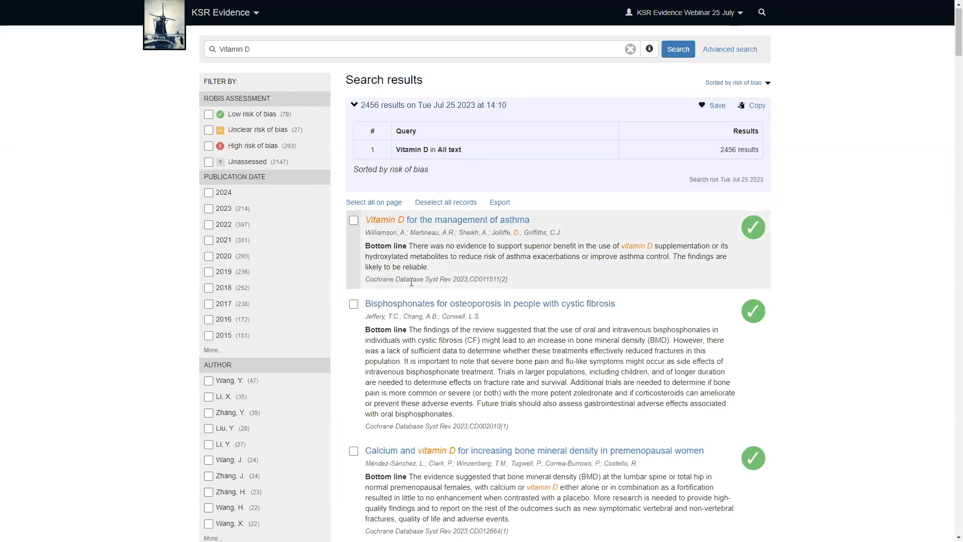
mouse_move(754, 230)
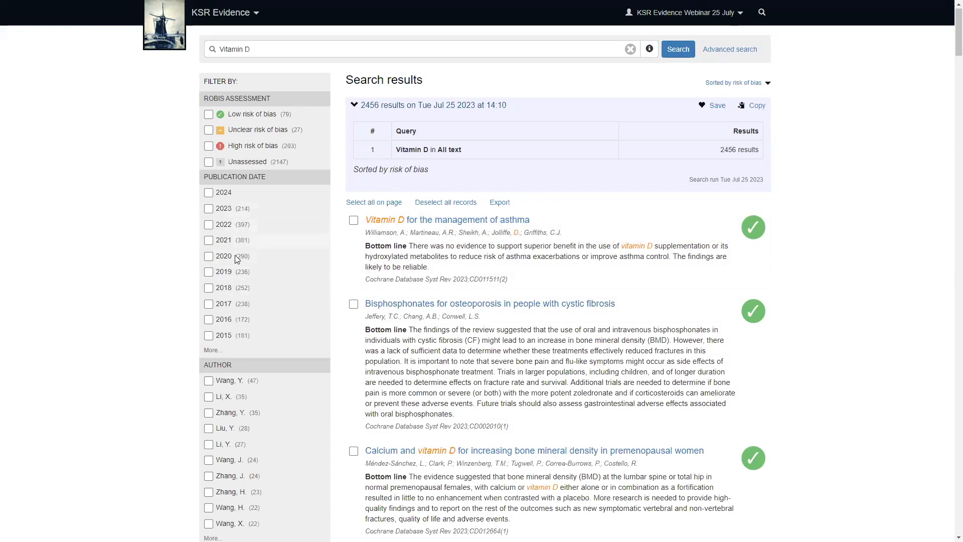
scroll(254, 247, "down", 5)
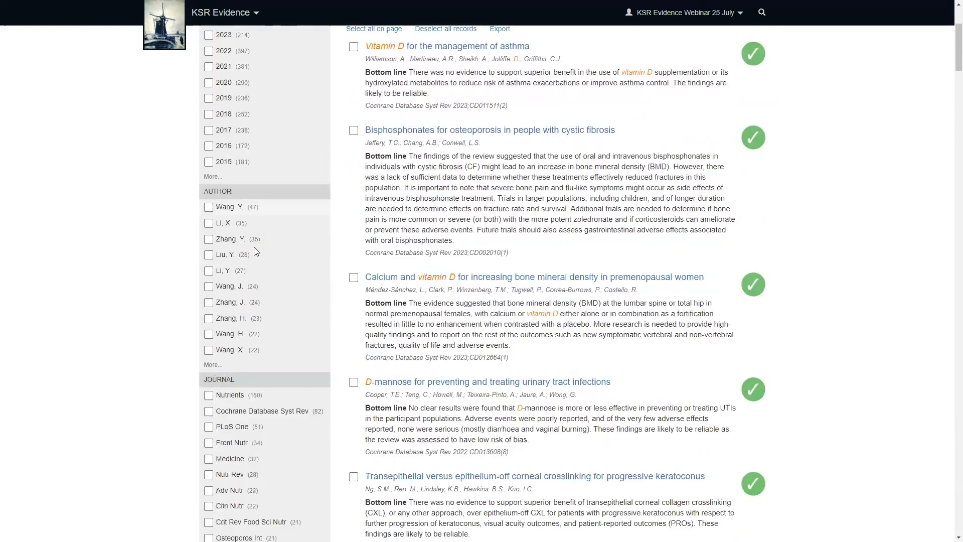
scroll(254, 248, "up", 5)
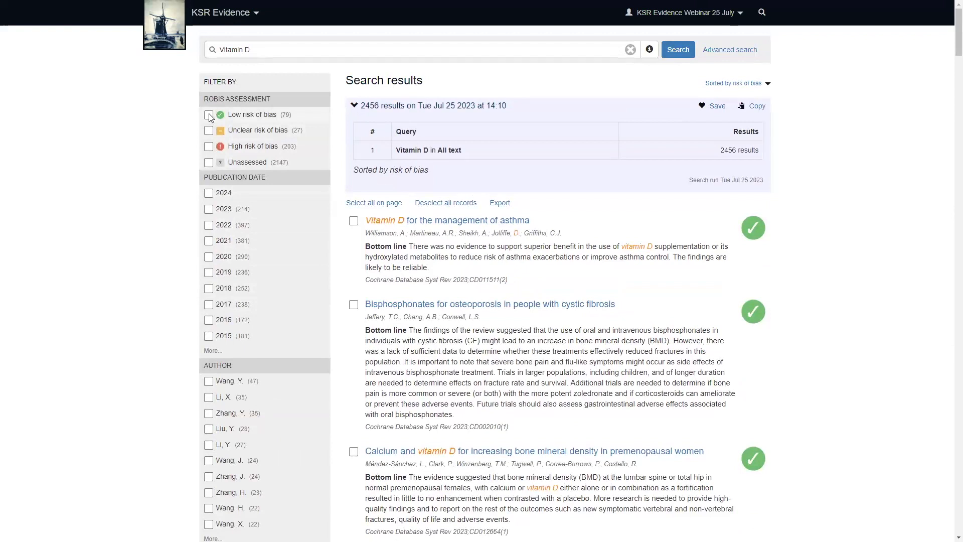
- Filter the Vitamin D results to reviews with low risk of bias and expand the search summary
left_click(208, 115)
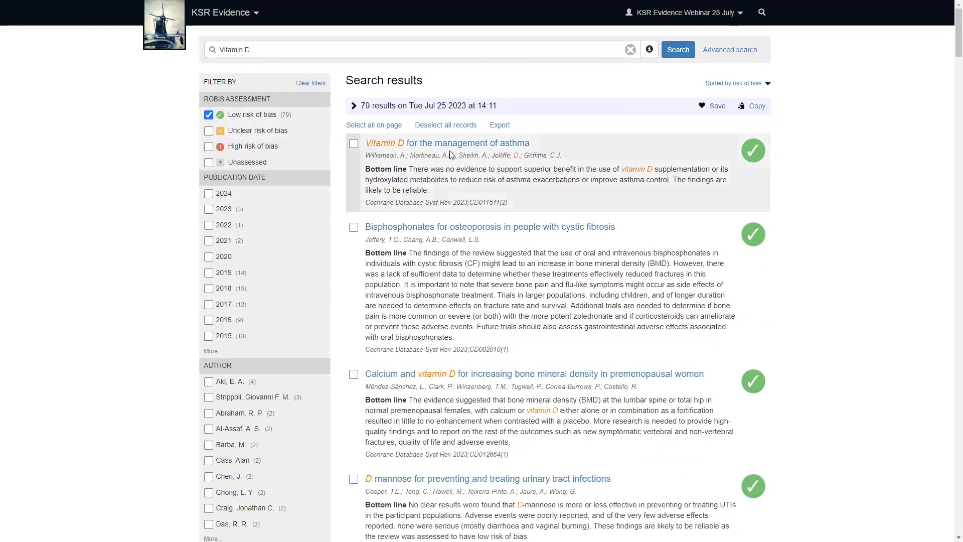
left_click(353, 106)
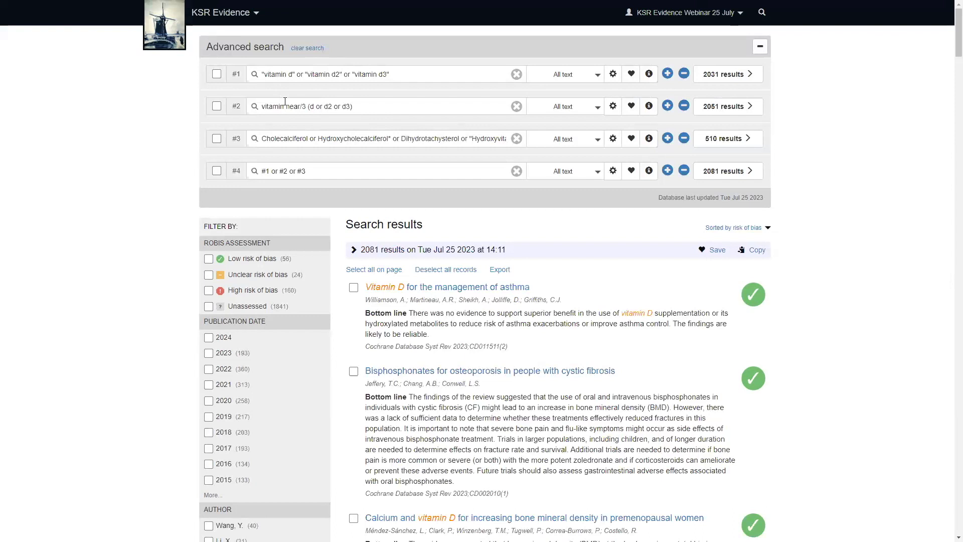
- Add two empty search lines below line #1 of the advanced search and remove them again
left_click(668, 75)
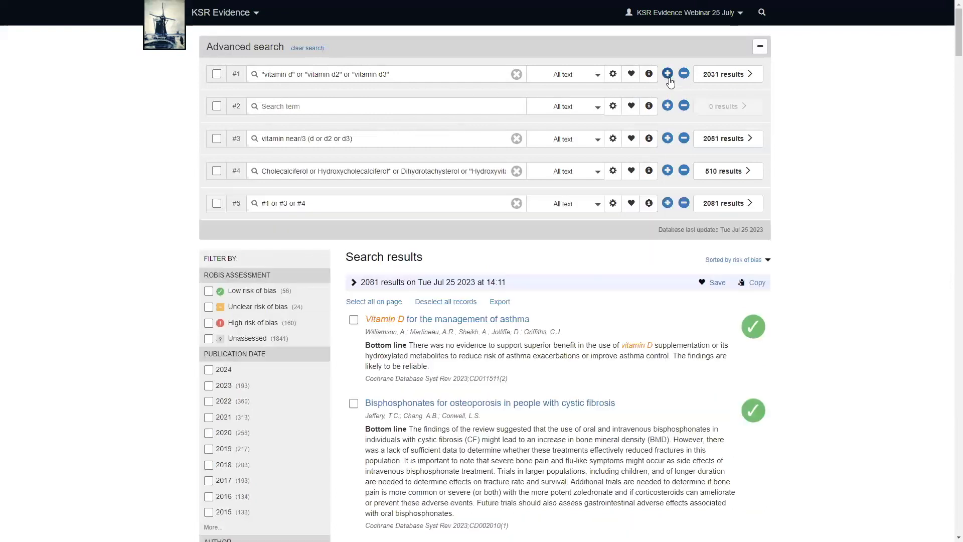
left_click(668, 75)
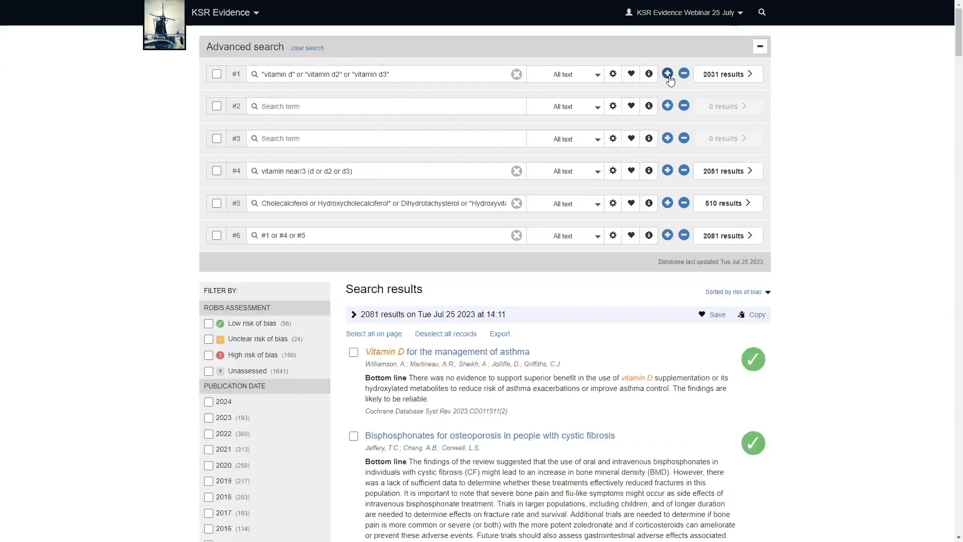
left_click(684, 142)
left_click(684, 107)
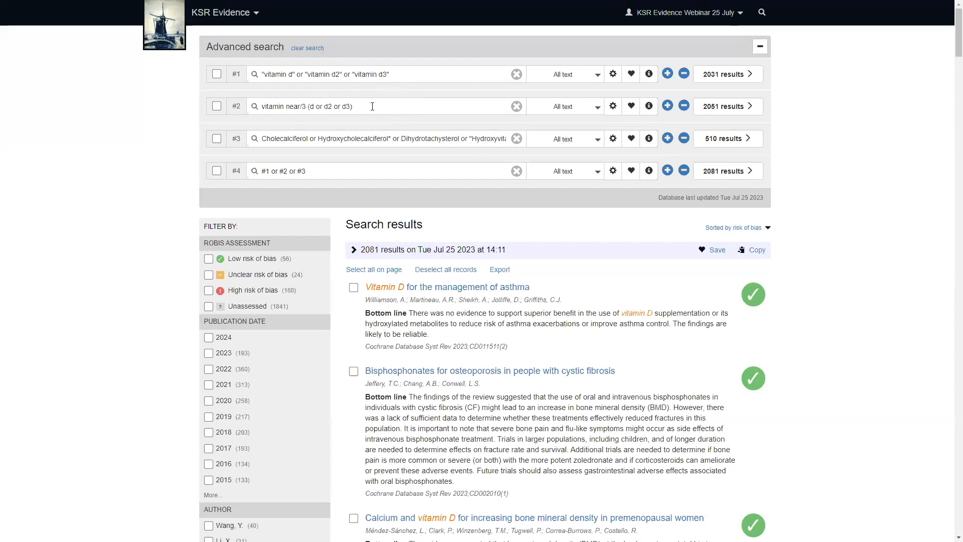
- Add truncation to search line #2 so that it reads vitamin* near/3 (d or d2 or d3), and update the results
left_click(284, 107)
type("*")
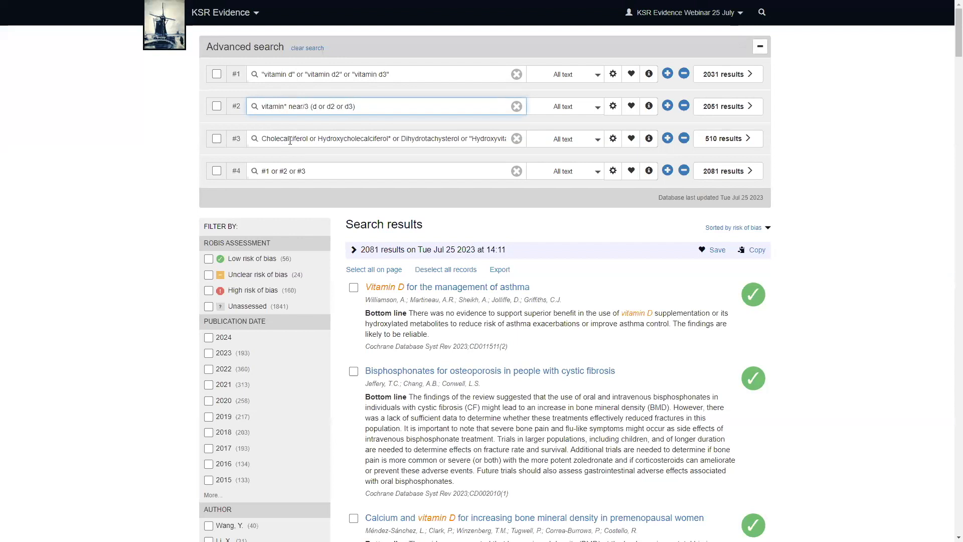
left_click(360, 127)
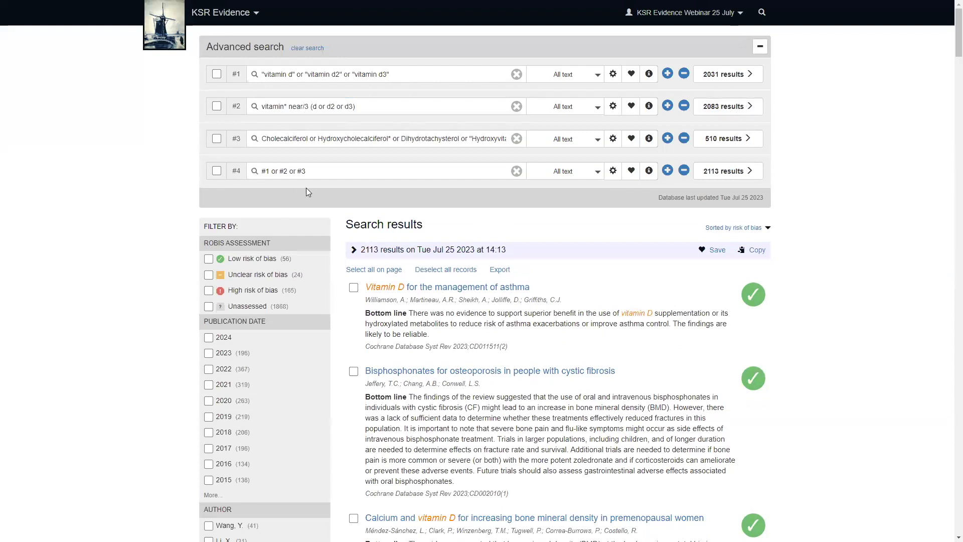
- Select search lines #1, #2 and #3 to view the options for combining them, and clear the selection
left_click(216, 74)
left_click(216, 106)
left_click(216, 139)
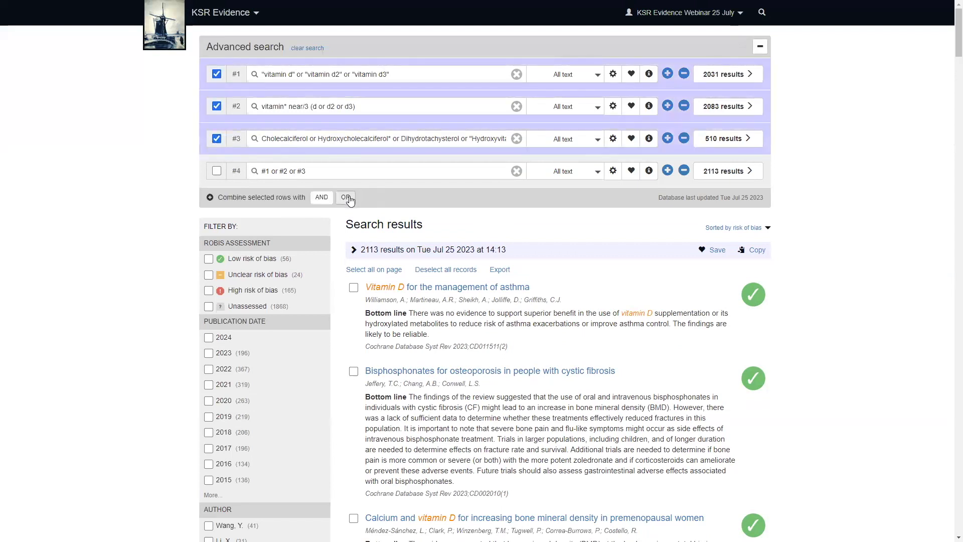
left_click(216, 139)
left_click(216, 107)
left_click(216, 74)
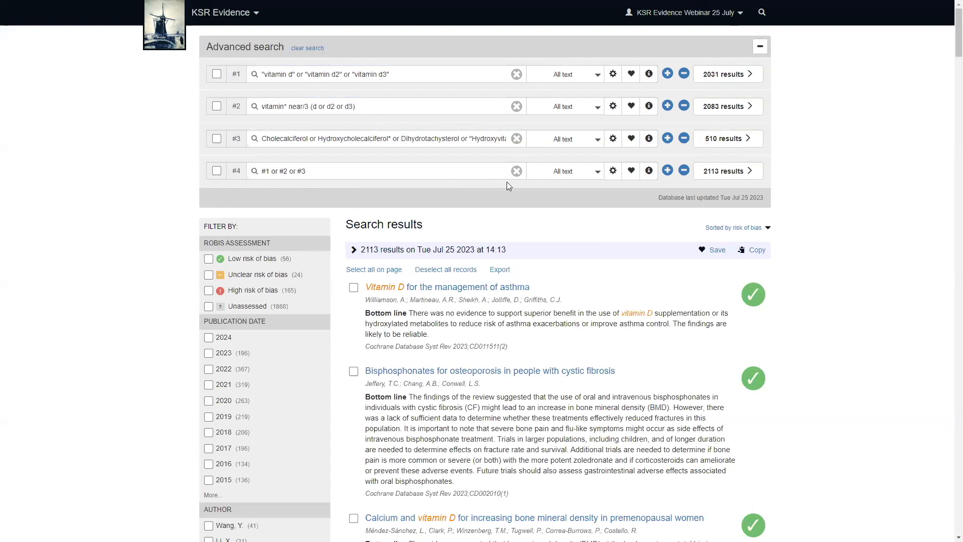
- Insert the saved COVID19 search as a new line below line #4
left_click(633, 175)
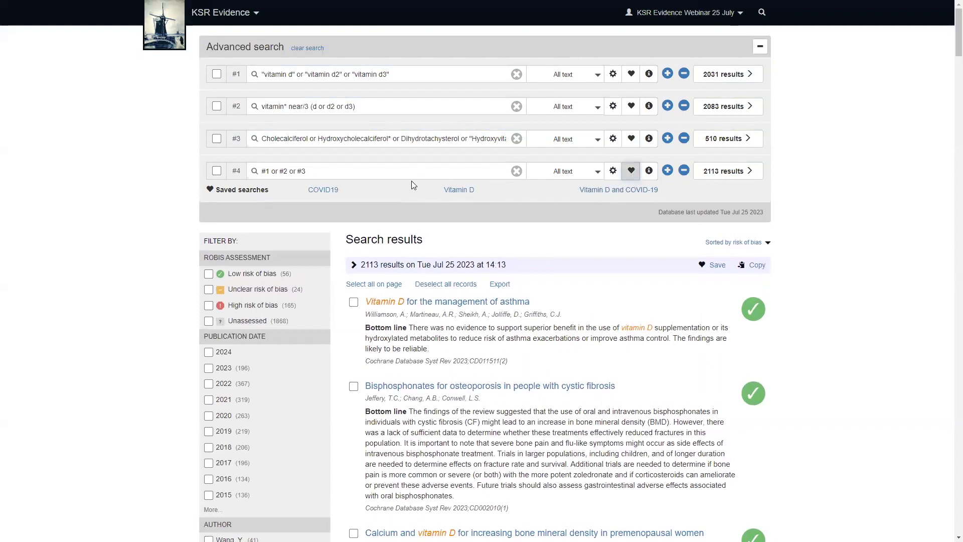
left_click(322, 195)
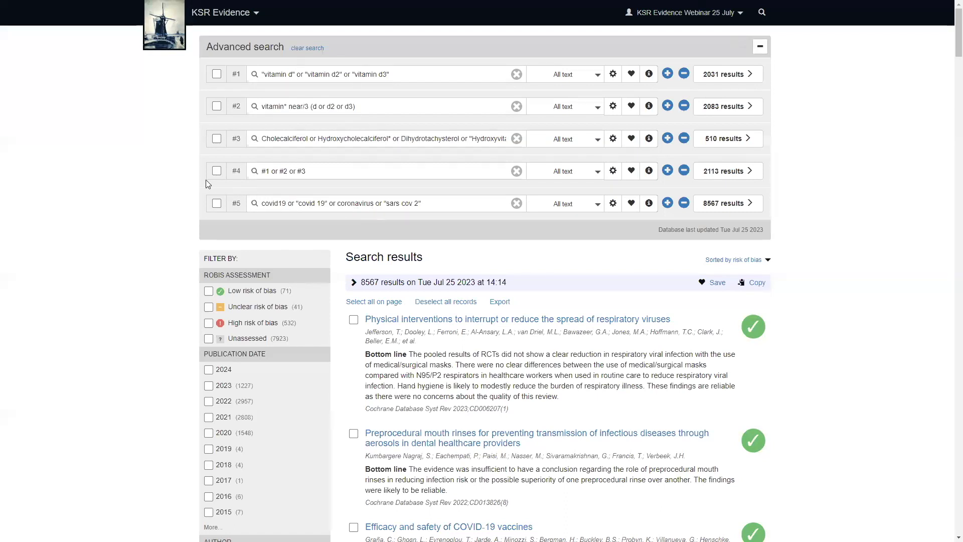
- Combine search lines #4 and #5 with AND and show the results of the combined line
left_click(216, 171)
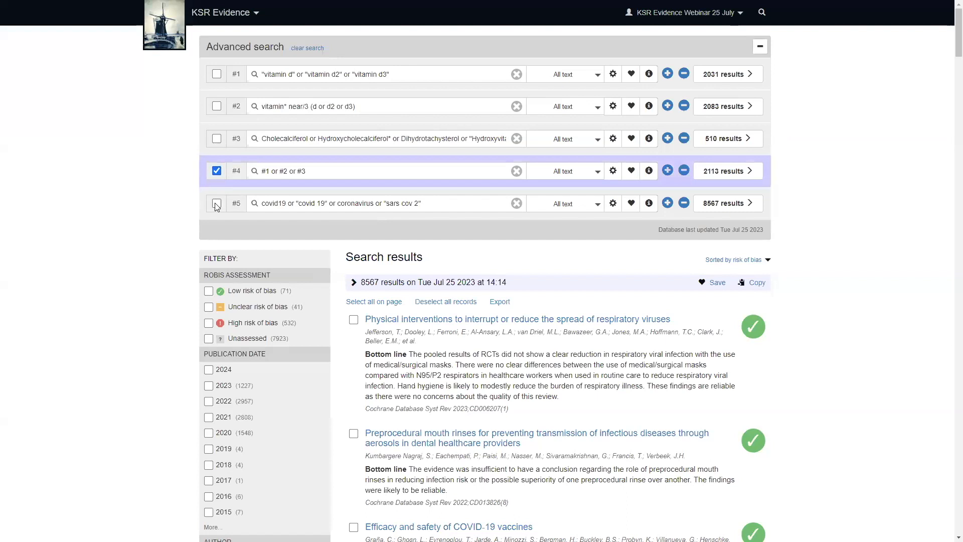
left_click(216, 203)
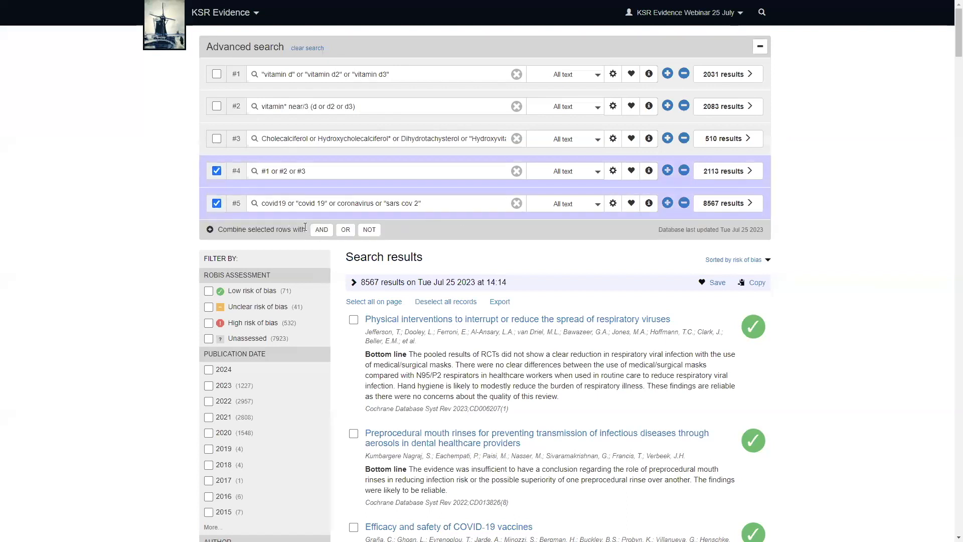
left_click(321, 229)
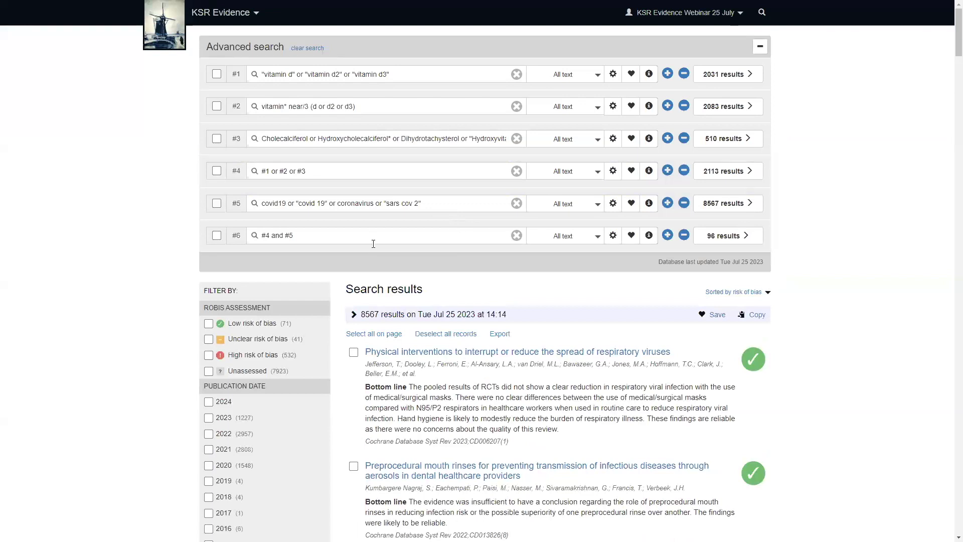
left_click(731, 236)
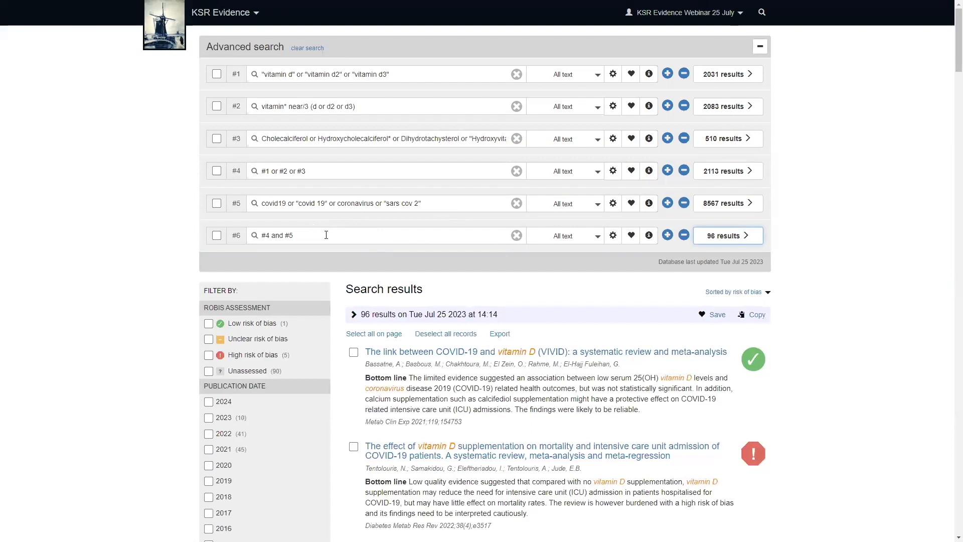
- Limit search line #4 to articles published from 2020 to 2022
left_click(619, 178)
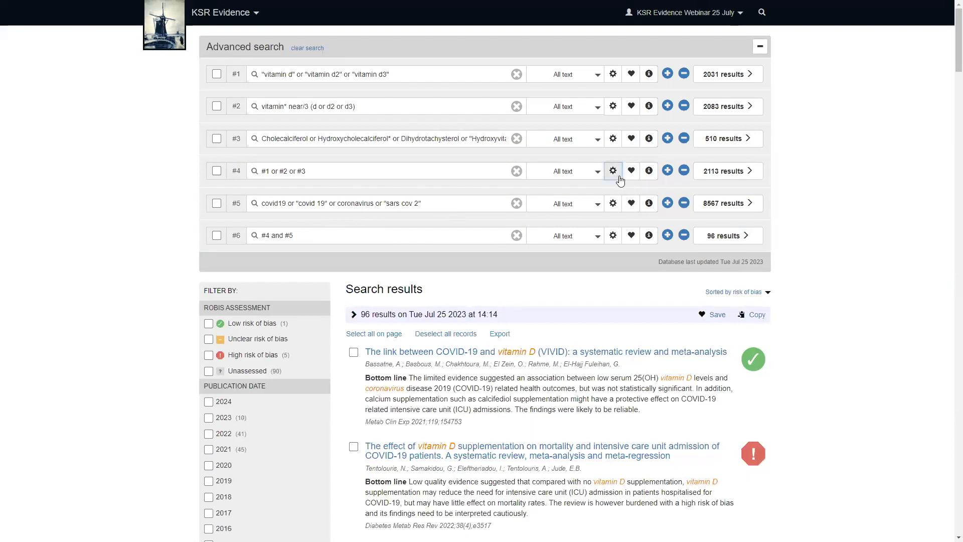
left_click(470, 258)
left_click(508, 259)
type("2020")
left_click(545, 260)
type("2022")
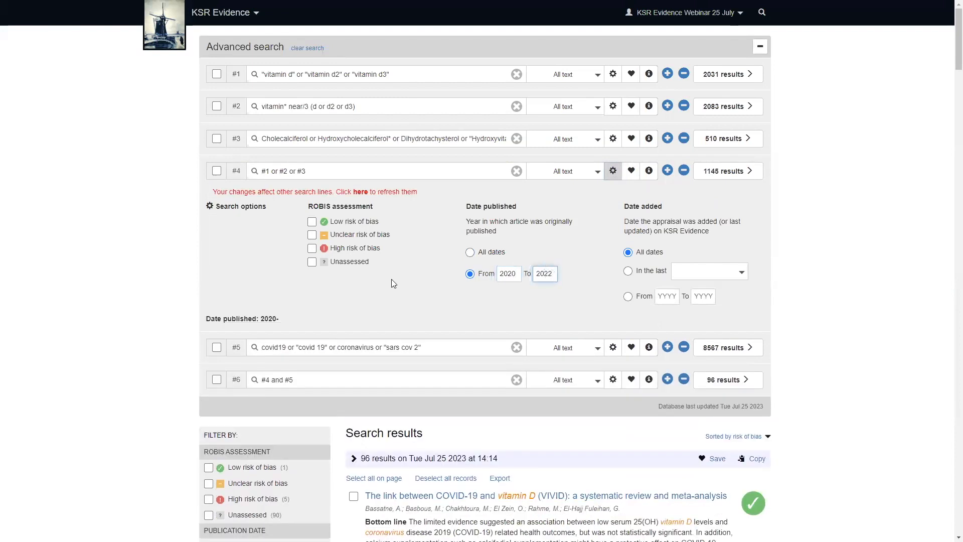
- Refresh the search lines affected by the 2020–2022 date limit and collapse the options of search line #4
left_click(361, 192)
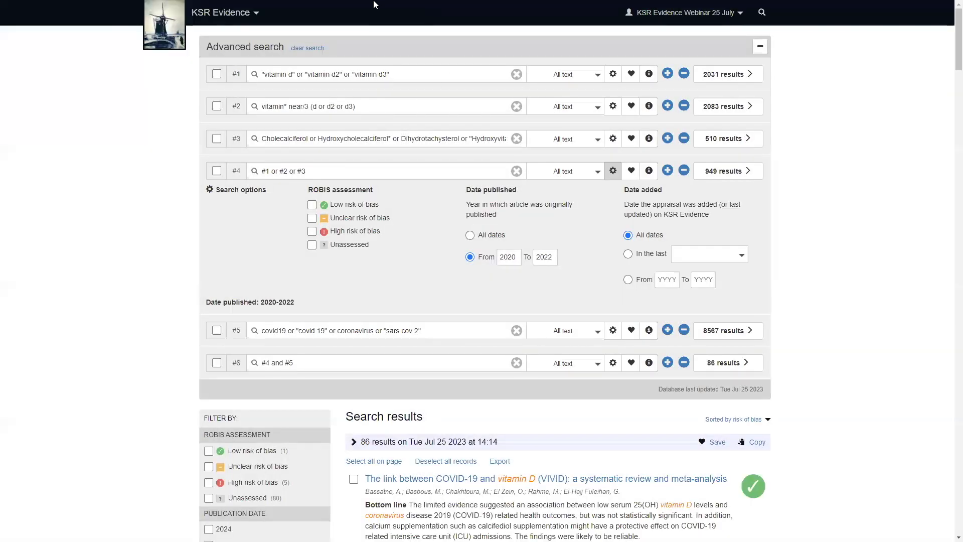
left_click(613, 170)
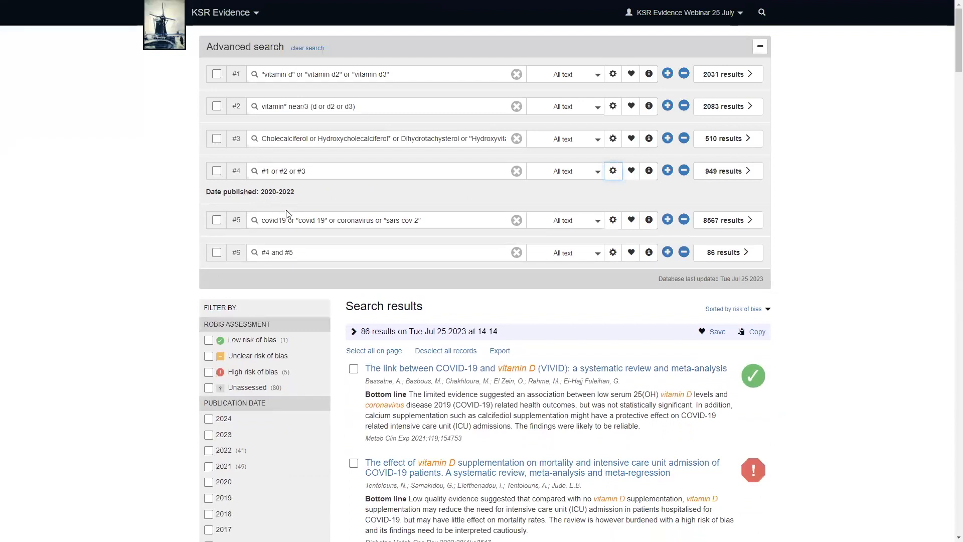
- Review the date-limited results and expand the summary of the search strategy above them
scroll(351, 306, "down", 2)
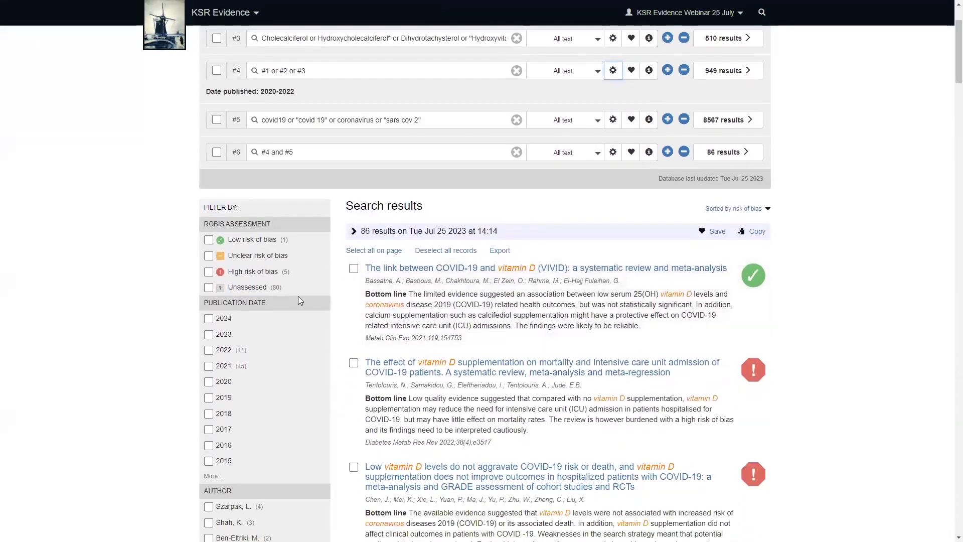
scroll(240, 269, "down", 9)
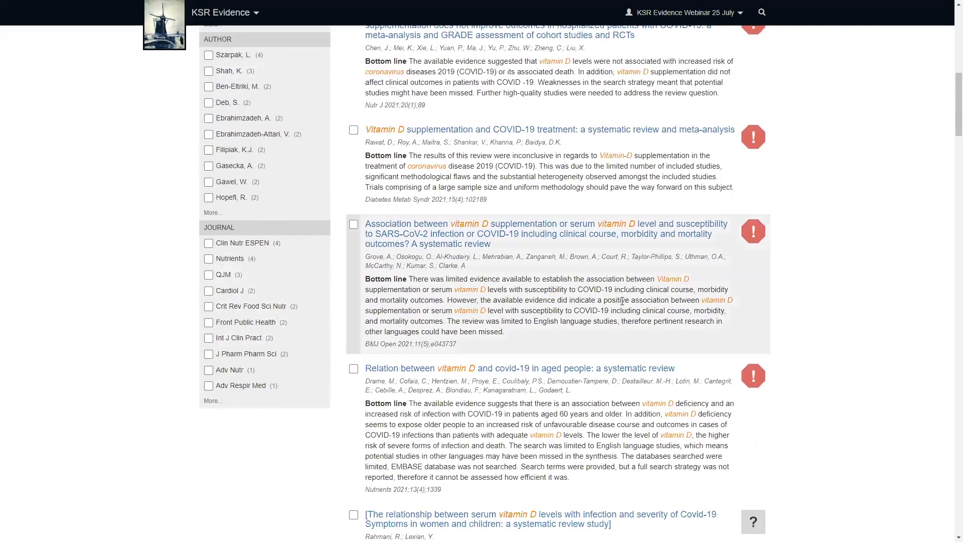
scroll(503, 239, "up", 2)
scroll(503, 238, "up", 4)
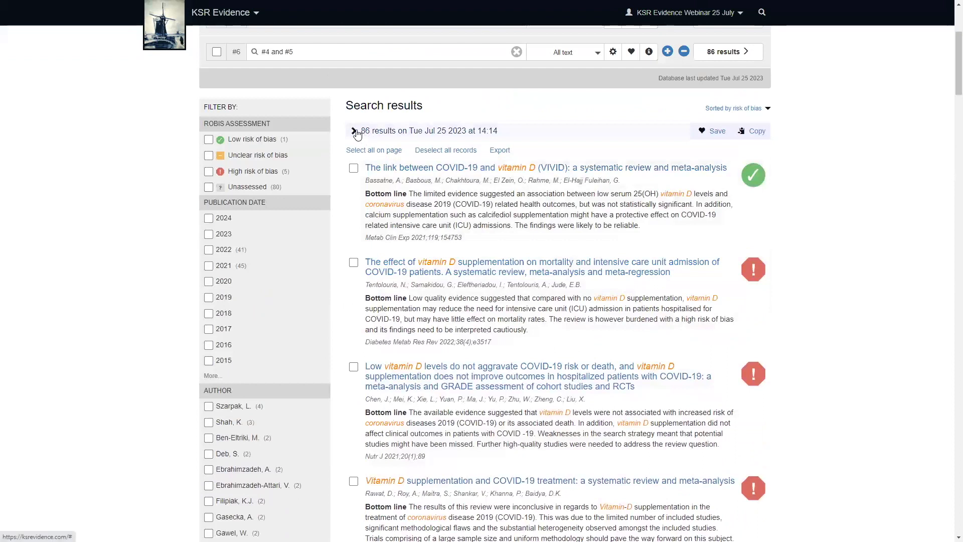
left_click(354, 133)
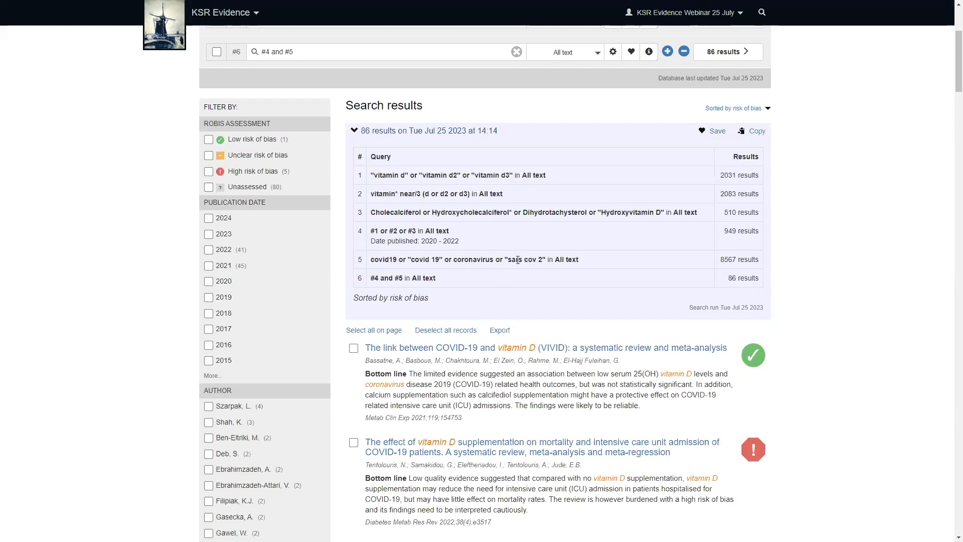
- Set the publication date of search line #4 back to all dates and refresh the dependent search lines
scroll(500, 188, "up", 1)
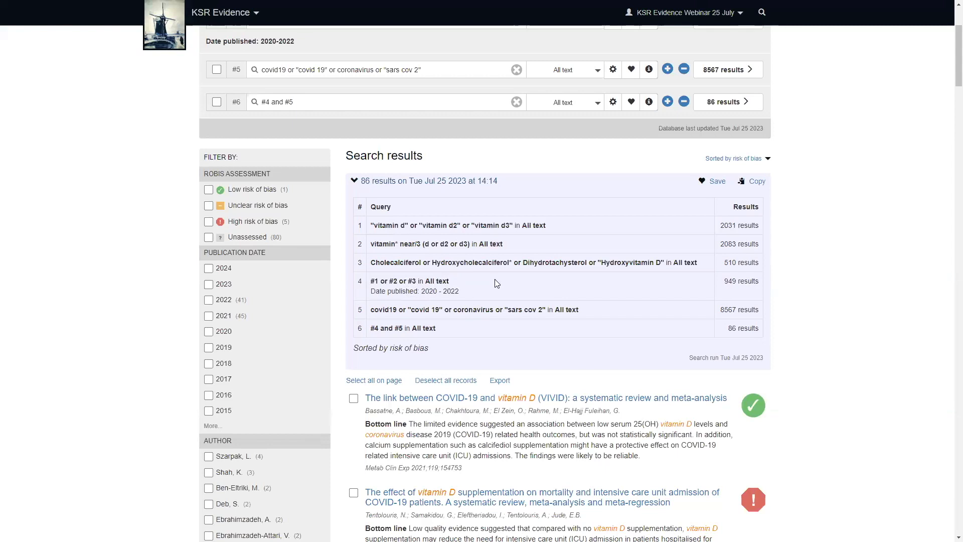
scroll(489, 283, "up", 3)
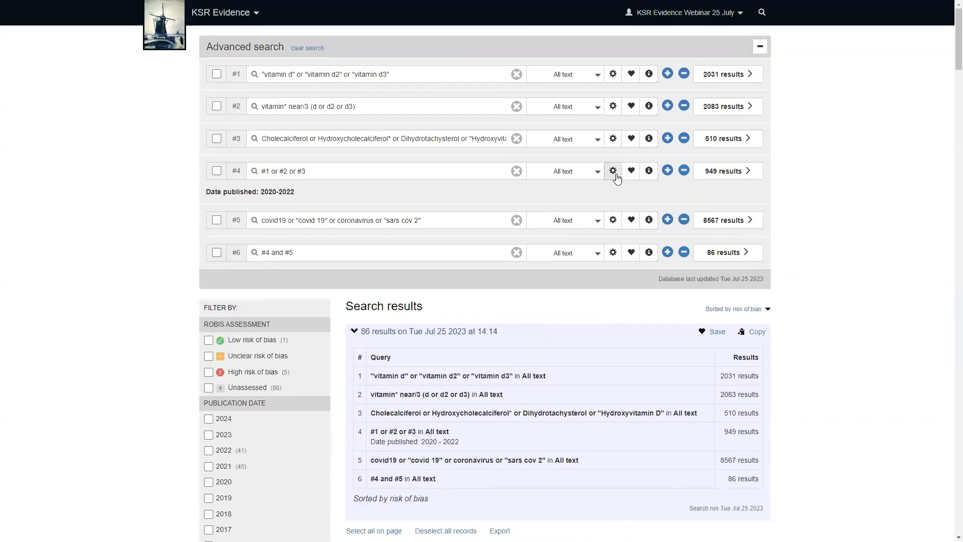
left_click(616, 174)
left_click(470, 235)
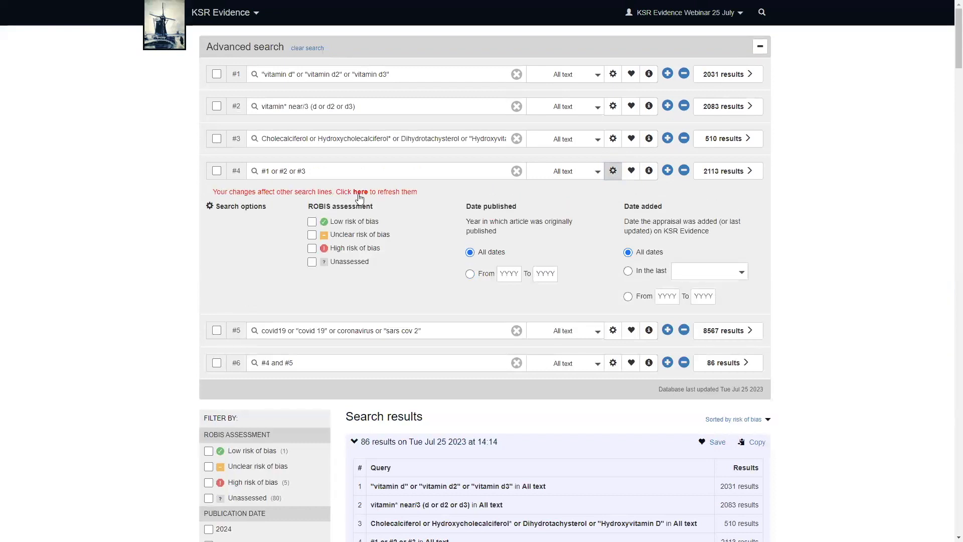
left_click(359, 194)
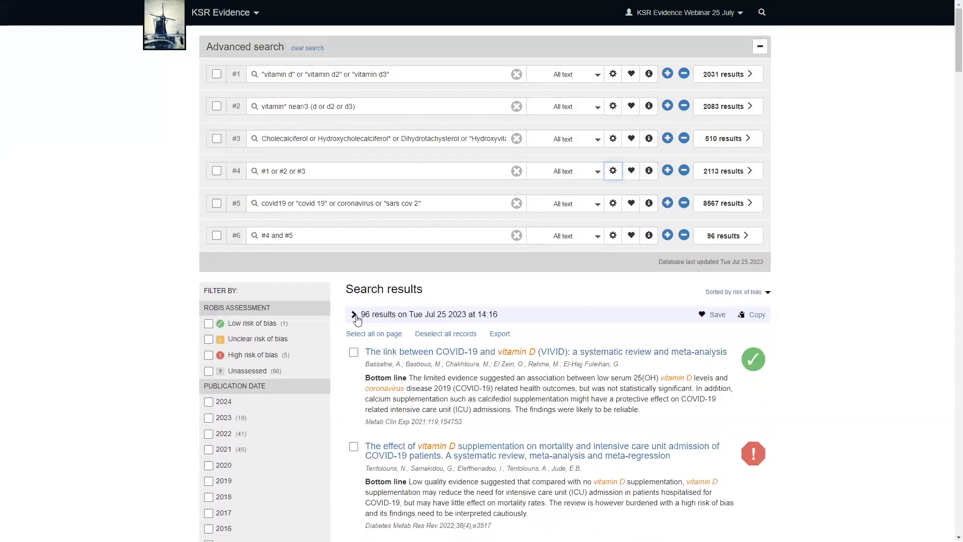
- Expand the search strategy summary above the refreshed results and review its query lines
left_click(353, 314)
scroll(485, 303, "down", 3)
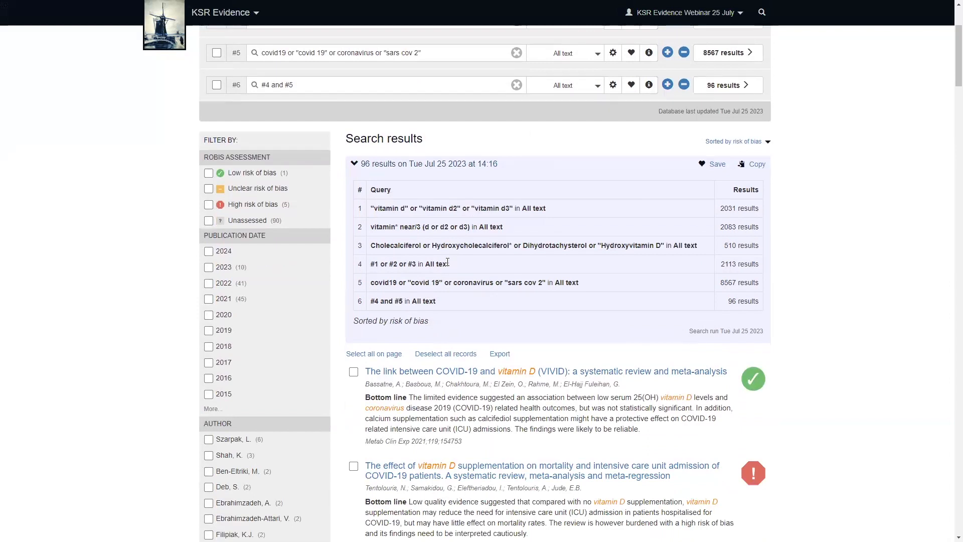
scroll(680, 231, "down", 2)
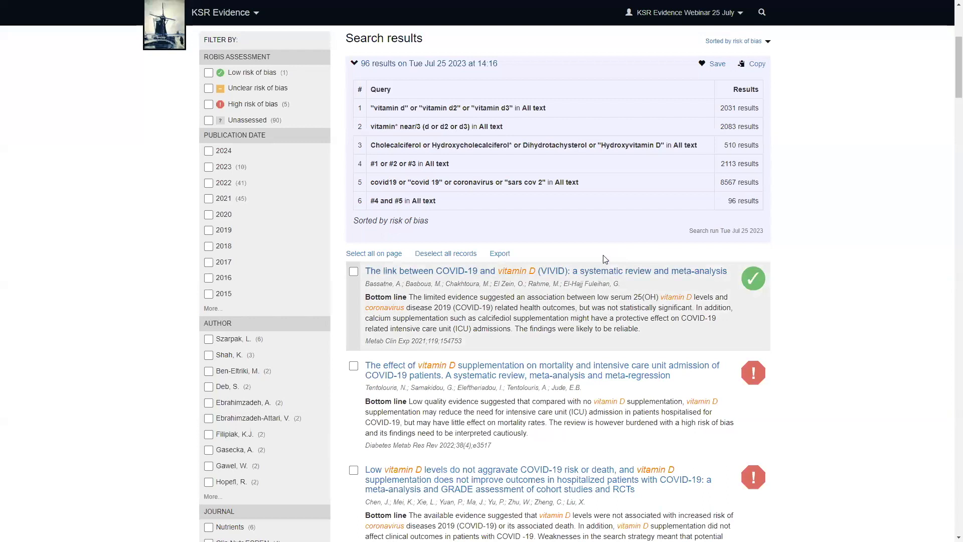
- Select the first three records in the results and view their export options without exporting
scroll(603, 254, "down", 1)
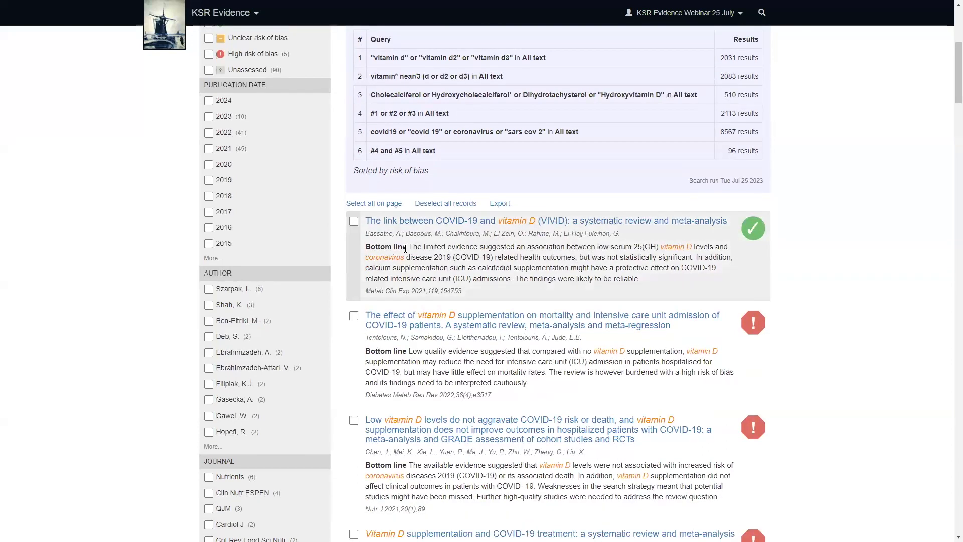
left_click(354, 221)
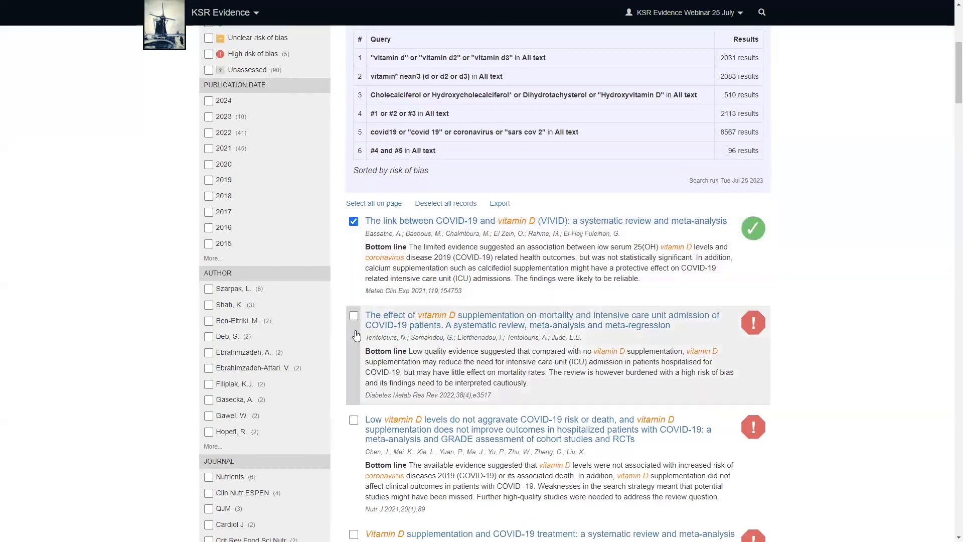
left_click(353, 420)
left_click(353, 315)
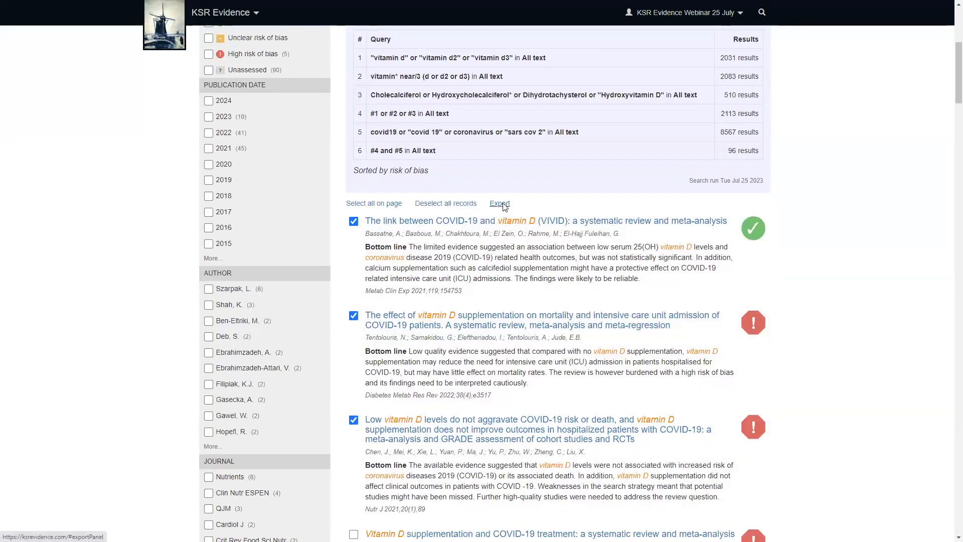
left_click(503, 204)
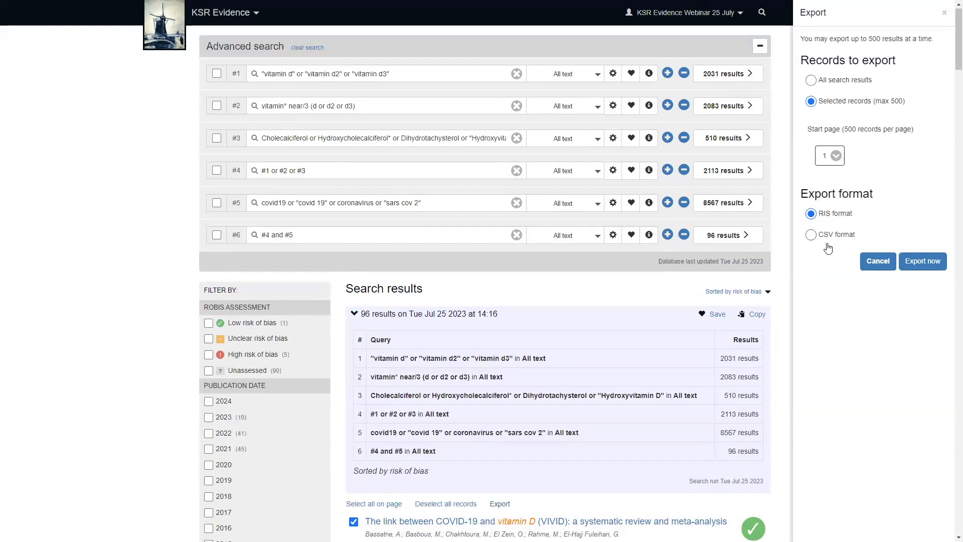
left_click(878, 262)
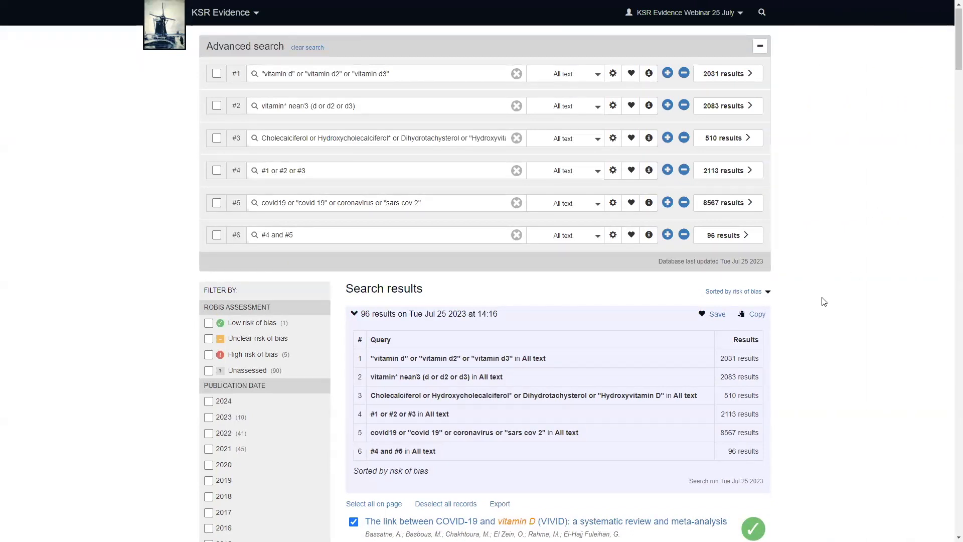
- Save the complete search under the title "Vitamin D and COVID-19" with daily email alerts
scroll(822, 296, "down", 1)
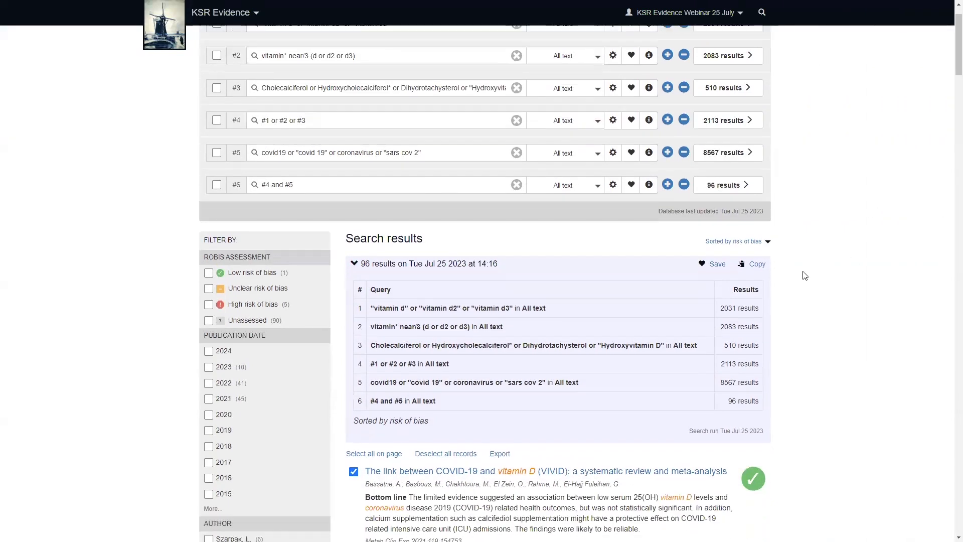
left_click(710, 268)
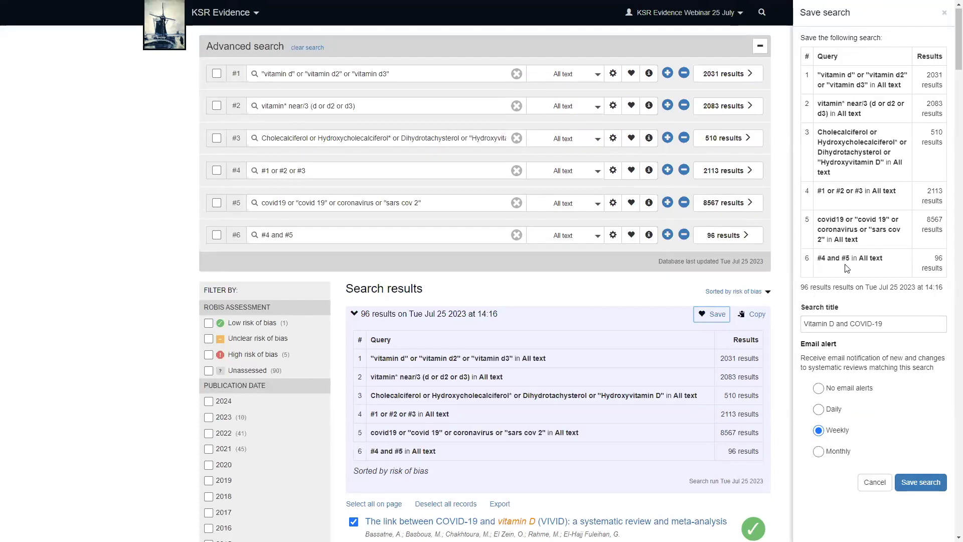
left_click(855, 324)
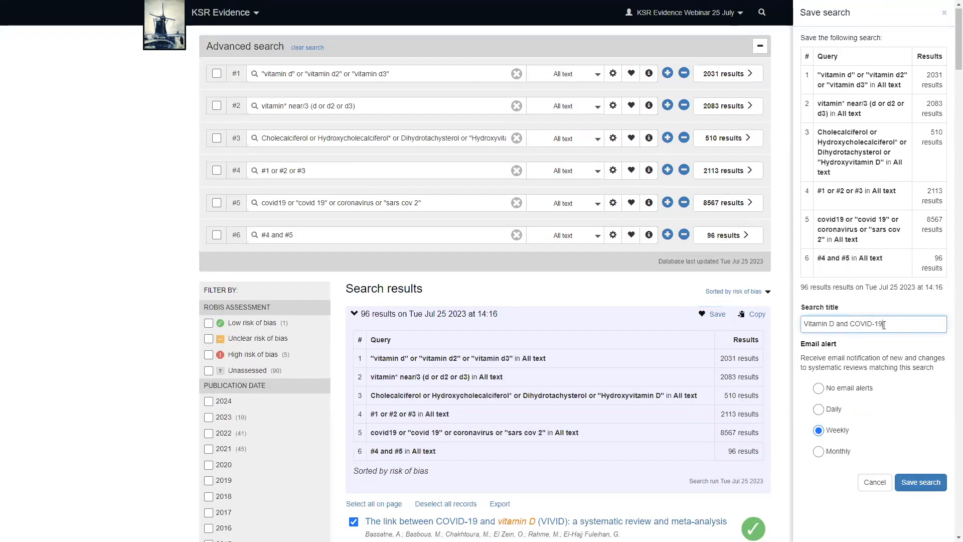
left_click_drag(884, 325, 835, 326)
left_click(900, 323)
left_click(820, 410)
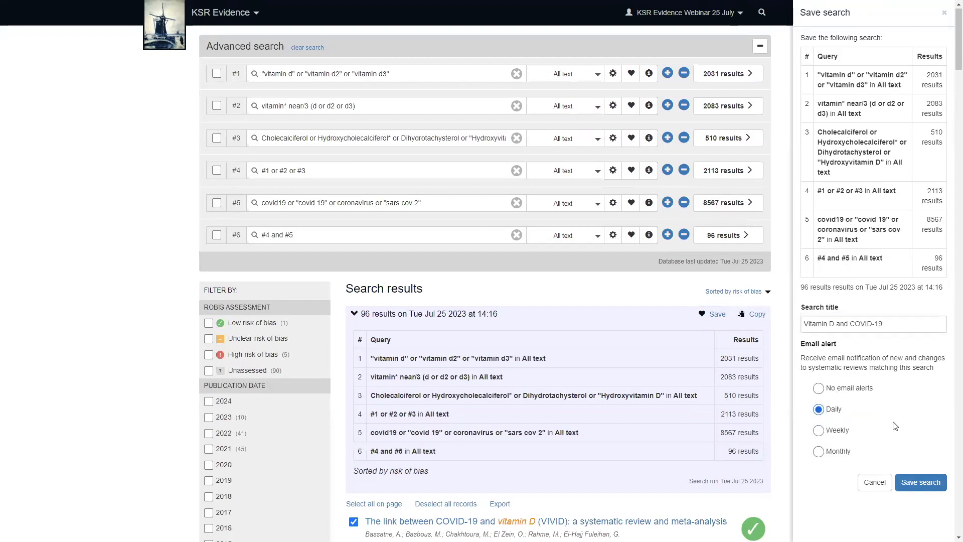
left_click(920, 482)
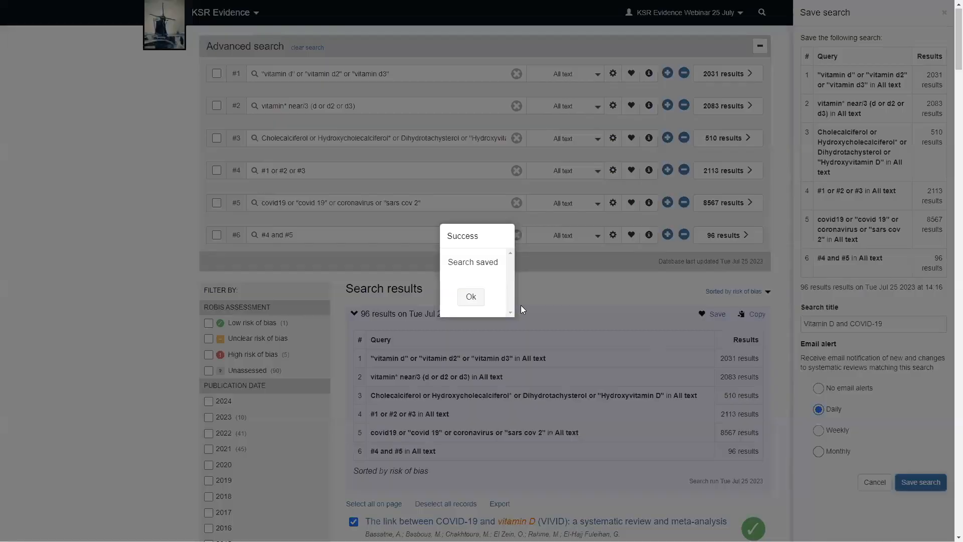
left_click(472, 297)
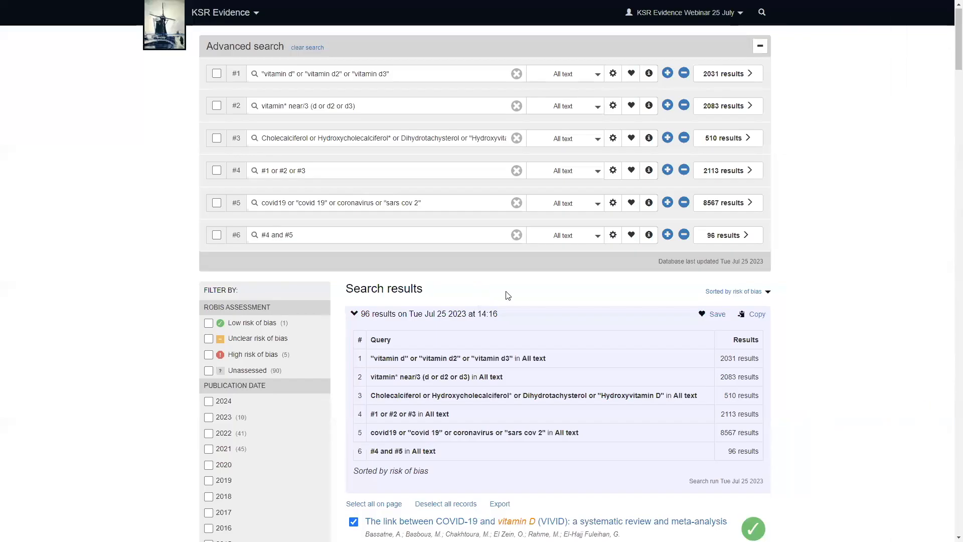
- Leave the search for the account's saved searches and view the share link of "Vitamin D and COVID-19"
left_click(699, 20)
left_click(700, 53)
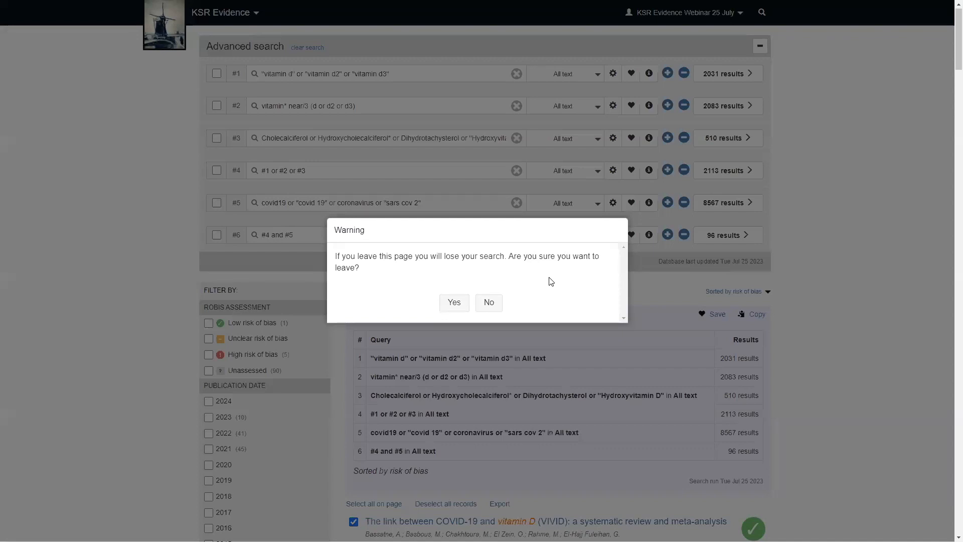
left_click(455, 302)
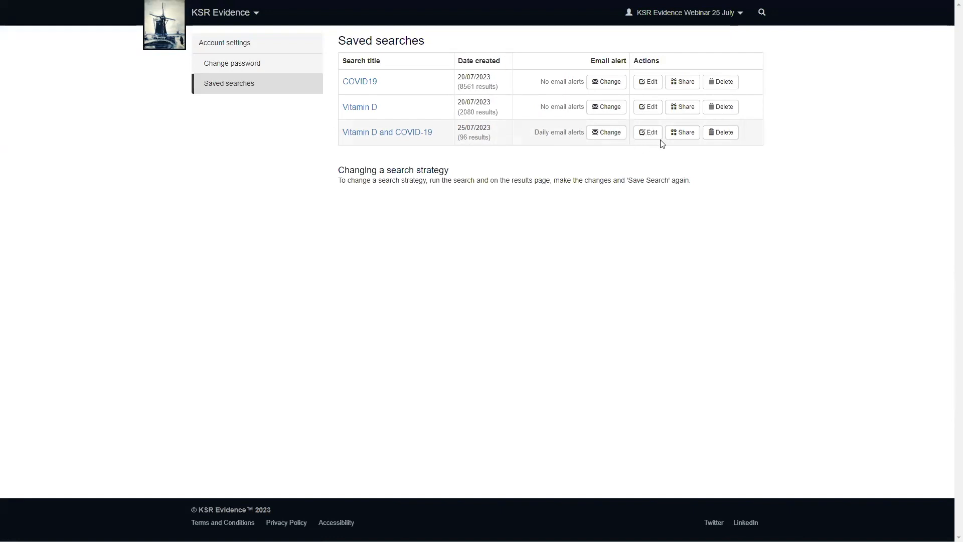
left_click(691, 140)
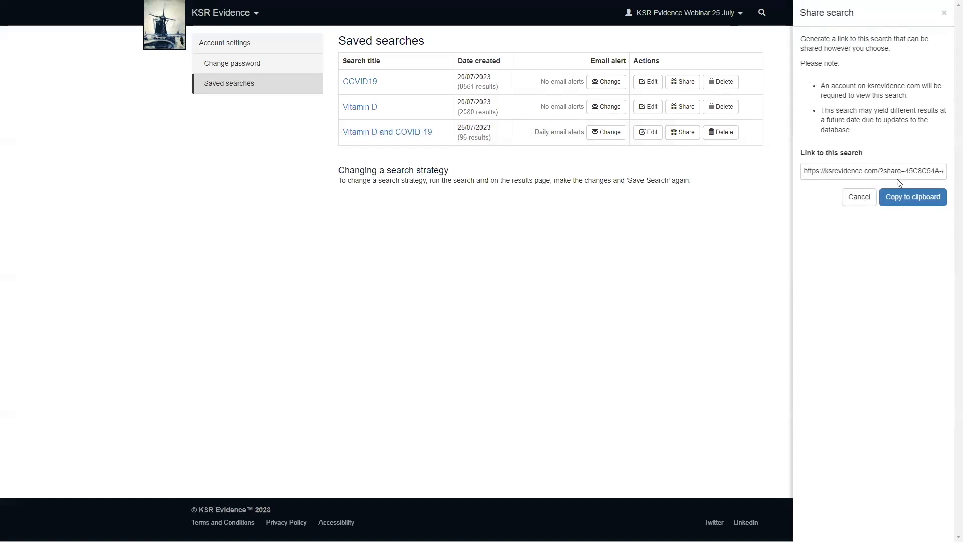
left_click(859, 199)
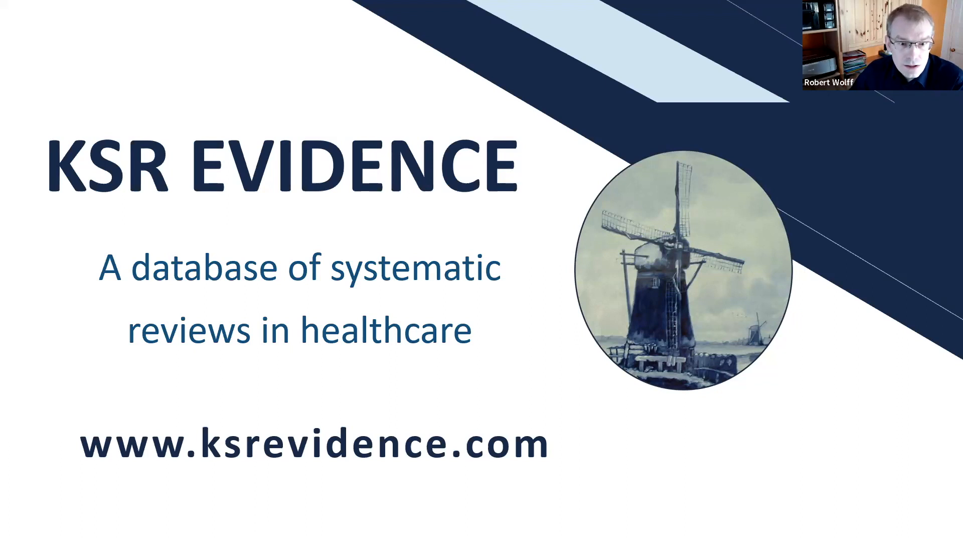
key("Right")
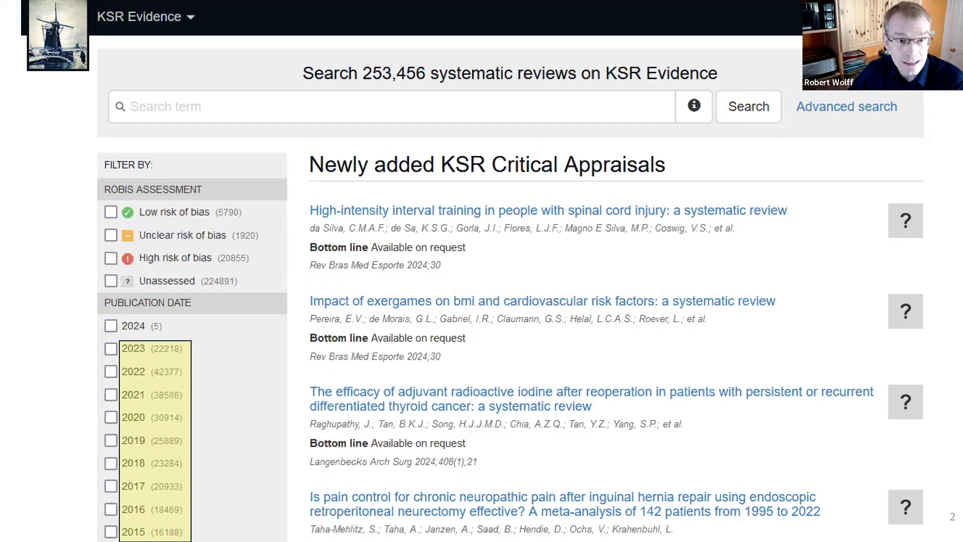
key("Right")
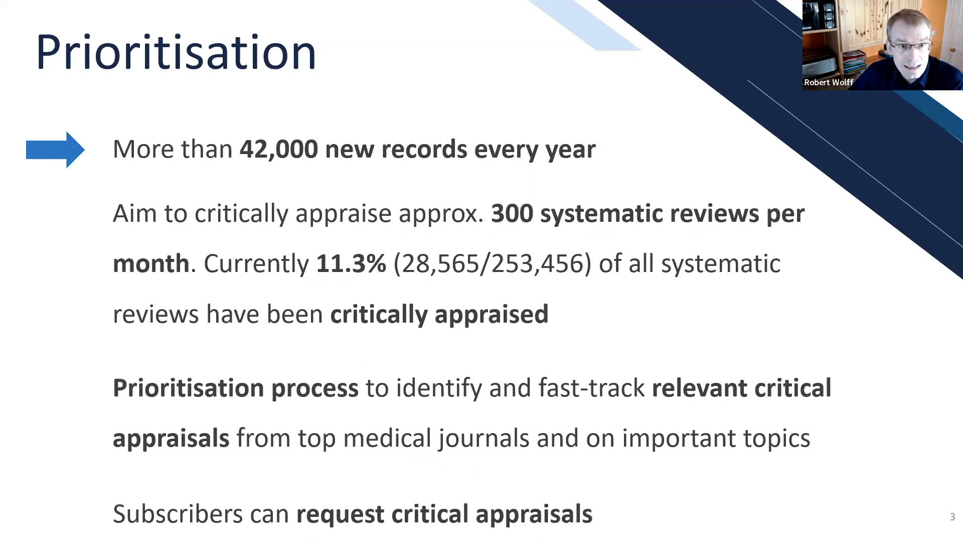
key("Right")
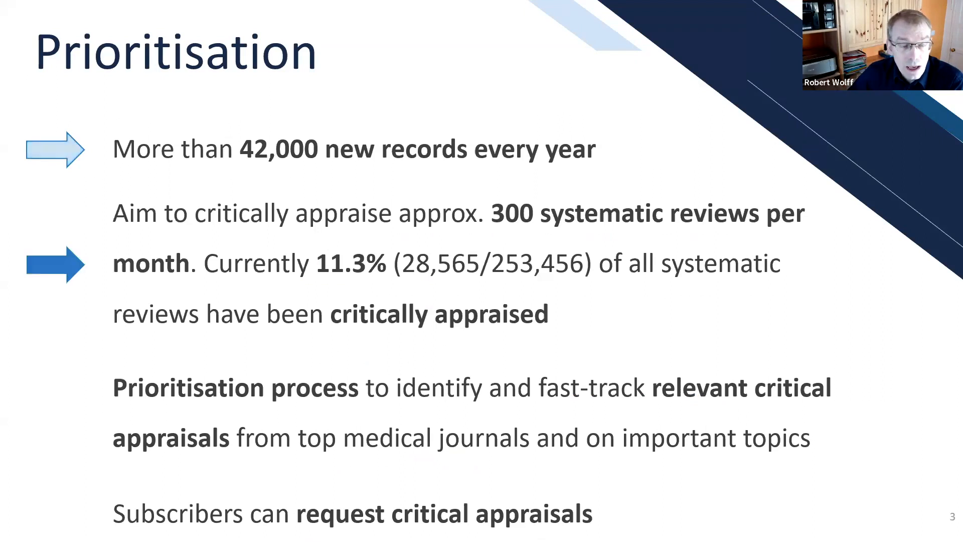